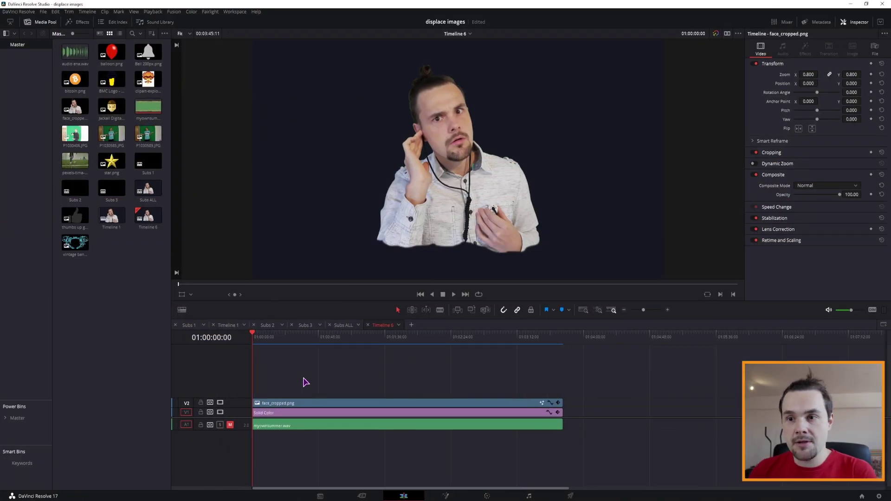
# Add subtitle track ST1 to Timeline 6 and create the first caption at 01:00:14:21
pyautogui.rightClick(213, 374)
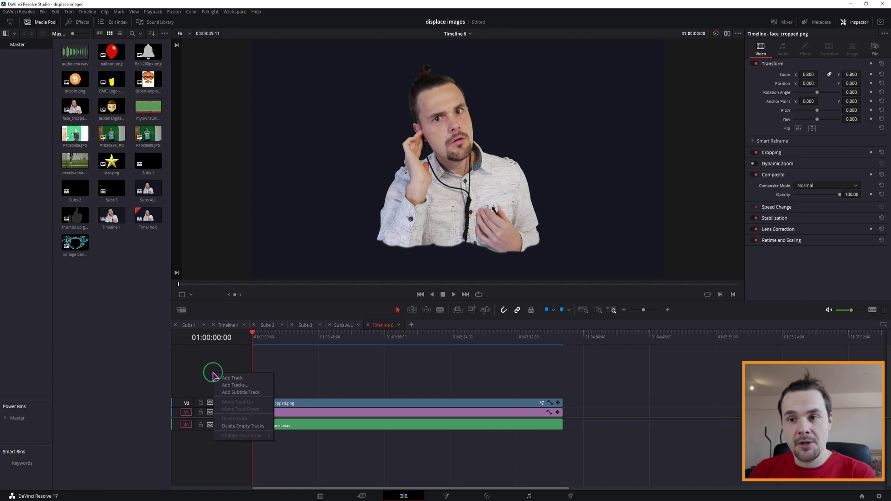
pyautogui.click(232, 392)
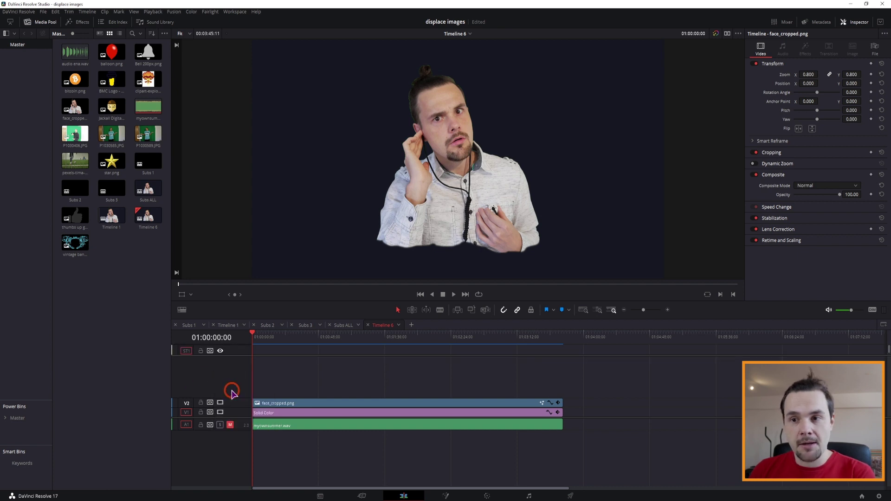
pyautogui.click(235, 353)
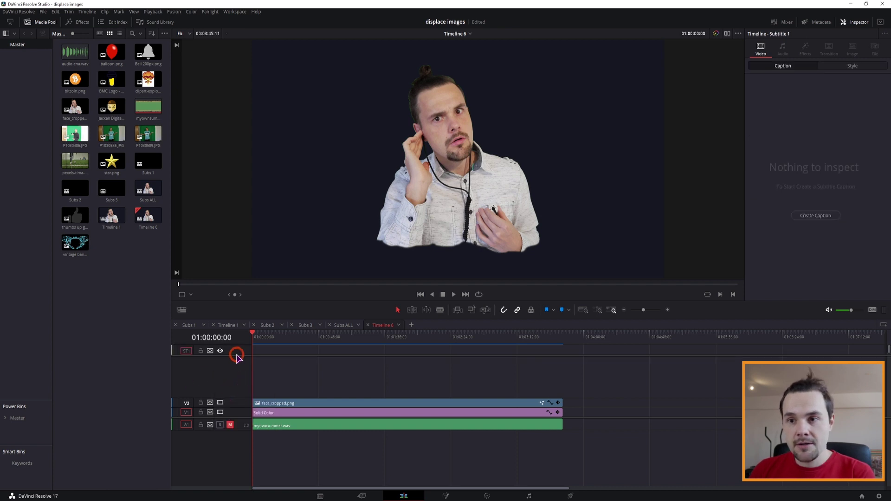
pyautogui.click(272, 338)
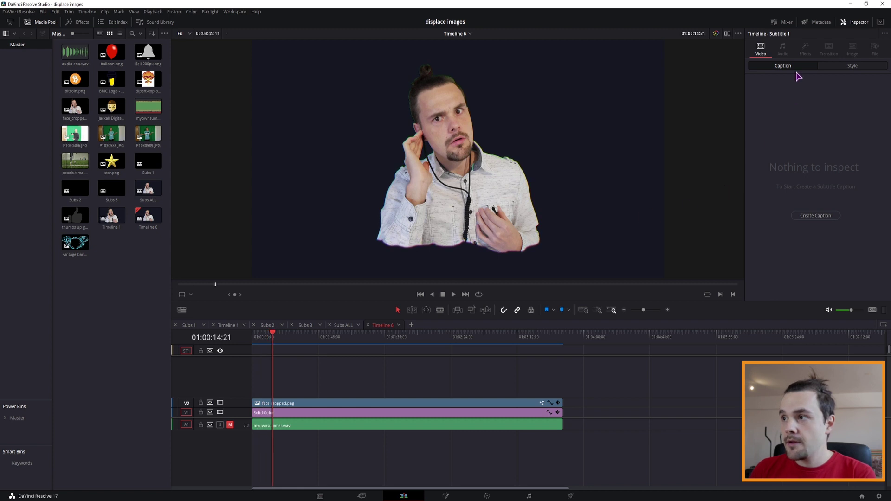
pyautogui.click(810, 215)
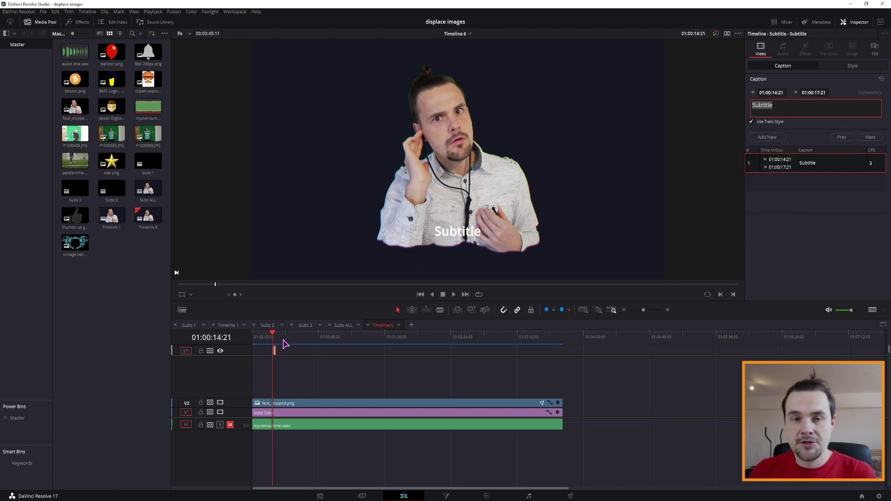
# Add captions at 01:00:25:05 and 01:00:35:19, then make track ST1 taller
pyautogui.moveTo(285, 344)
pyautogui.mouseDown()
pyautogui.moveTo(278, 339)
pyautogui.moveTo(286, 339)
pyautogui.mouseUp()
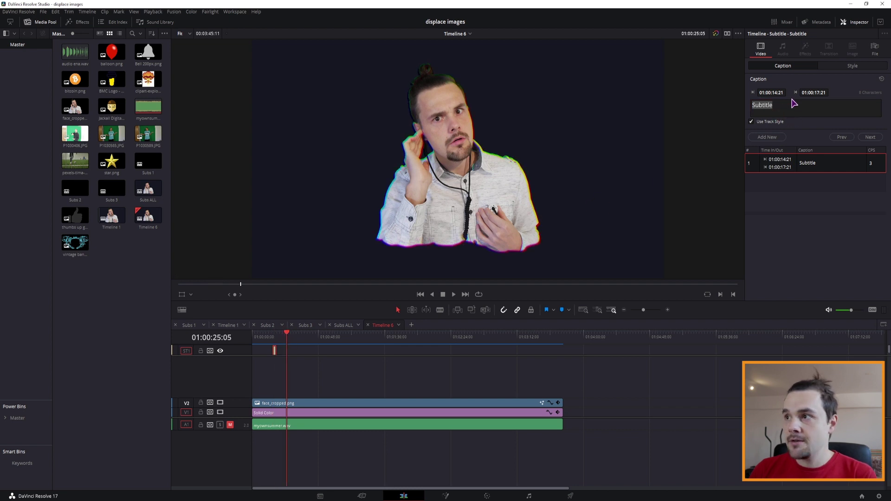
pyautogui.click(767, 138)
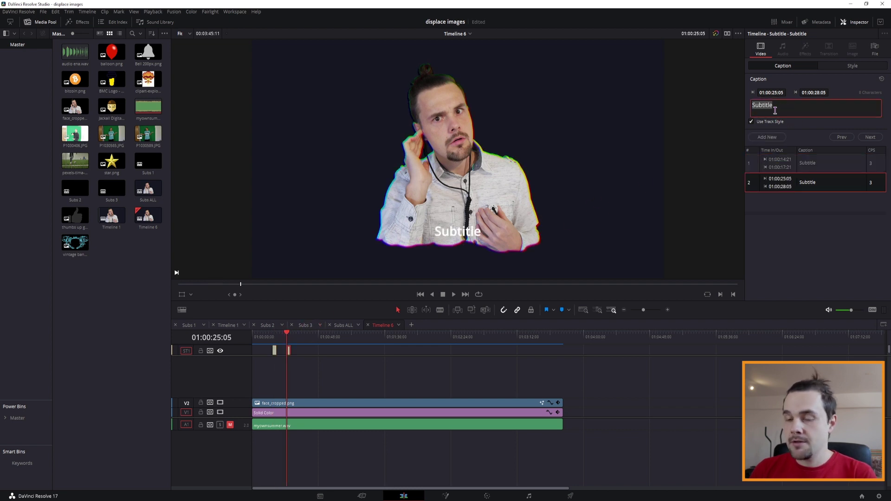
pyautogui.write('sada')
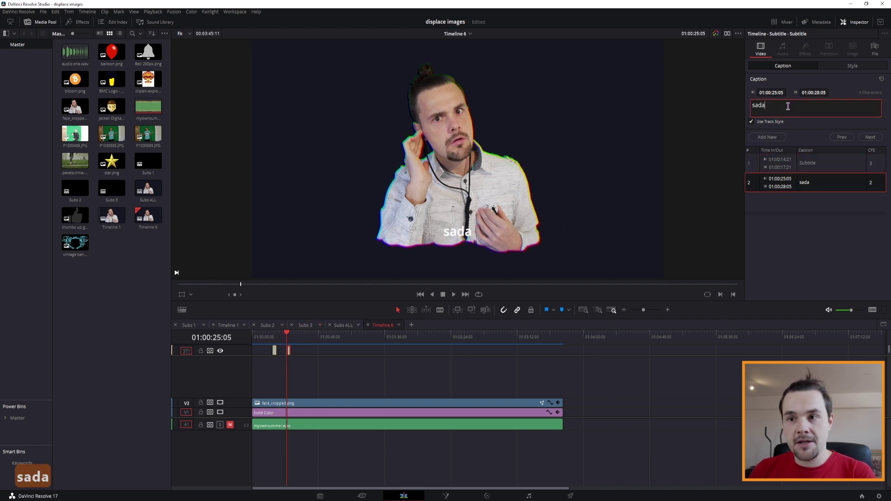
pyautogui.click(300, 333)
pyautogui.click(767, 137)
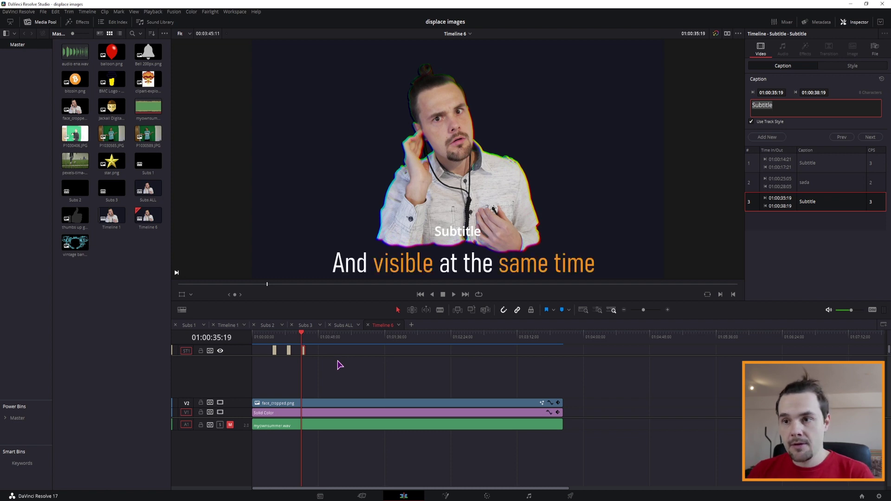
pyautogui.moveTo(243, 356); pyautogui.dragTo(241, 387)
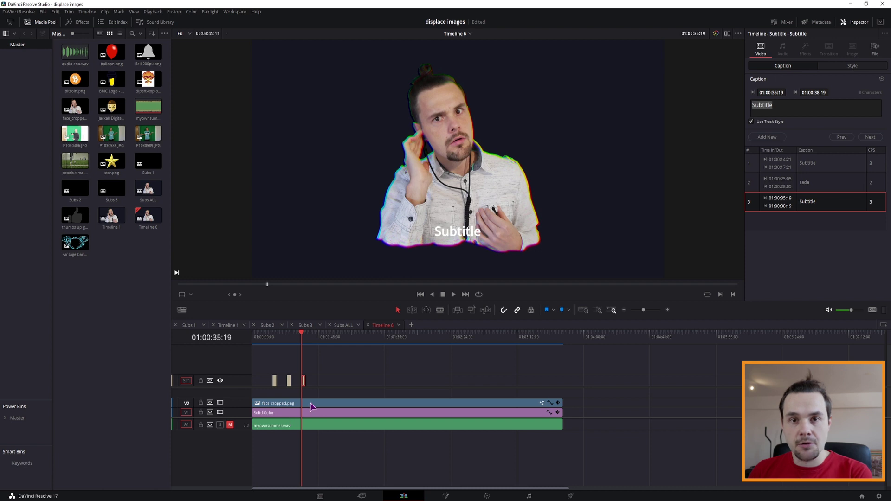
# Create a new empty Timeline 7 from the media pool's Timelines menu
pyautogui.click(158, 249)
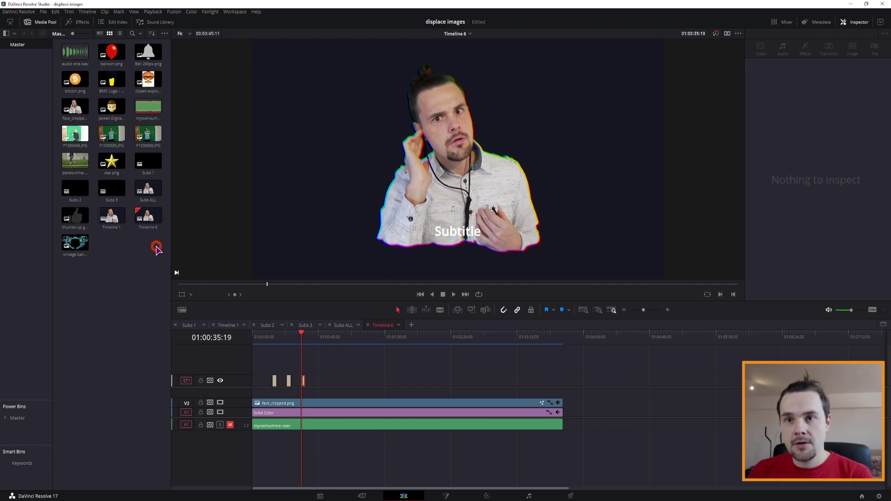
pyautogui.rightClick(158, 249)
pyautogui.moveTo(185, 253)
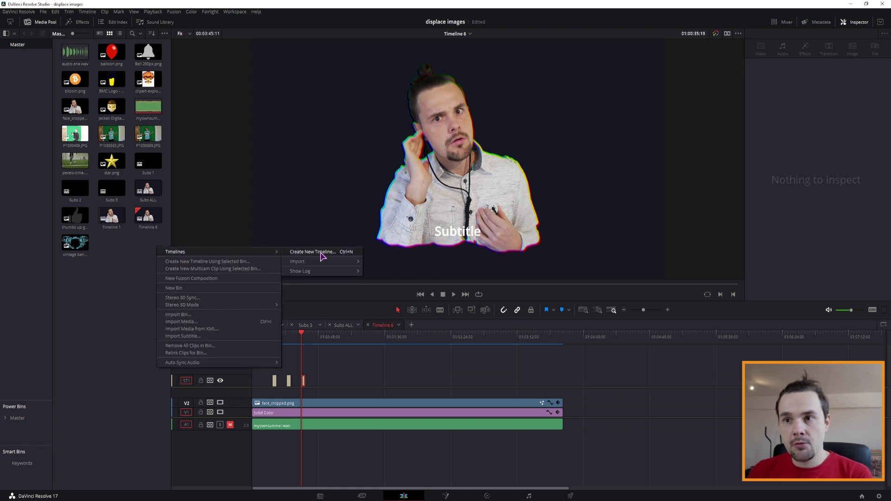
pyautogui.click(321, 254)
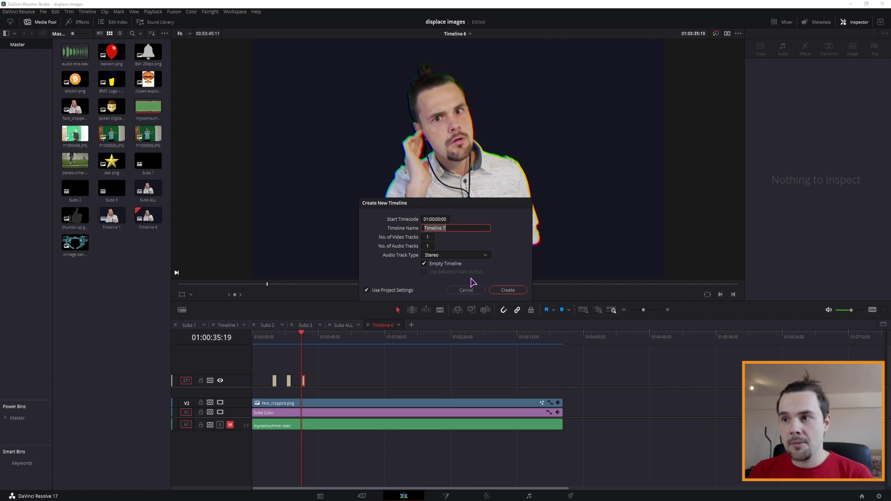
pyautogui.click(509, 290)
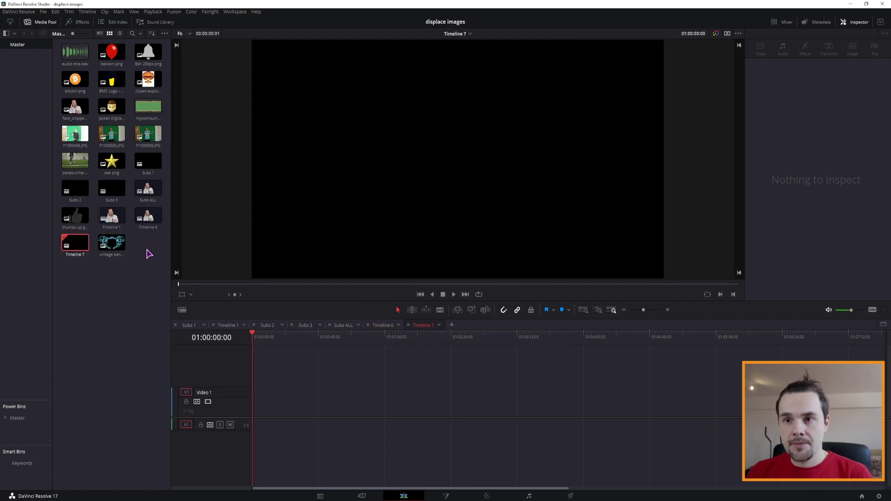
# Copy the myownsummer.wav audio clip from Timeline 6 and paste it into Timeline 7
pyautogui.click(378, 325)
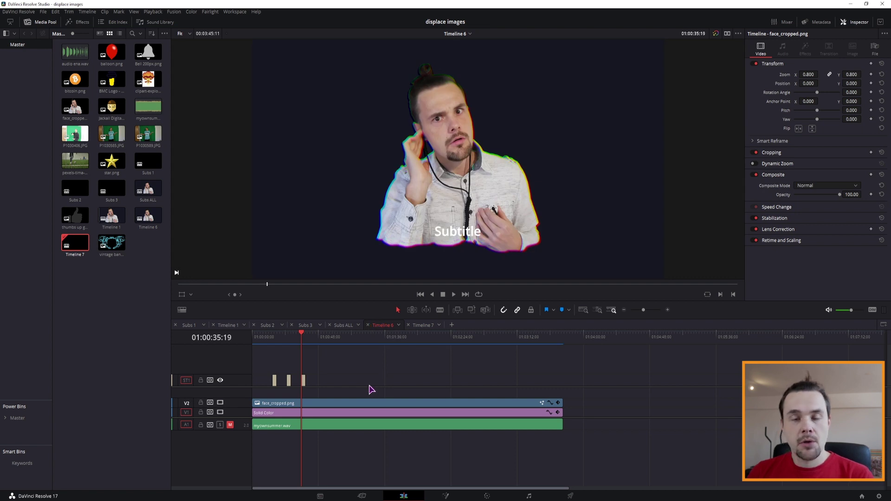
pyautogui.click(338, 426)
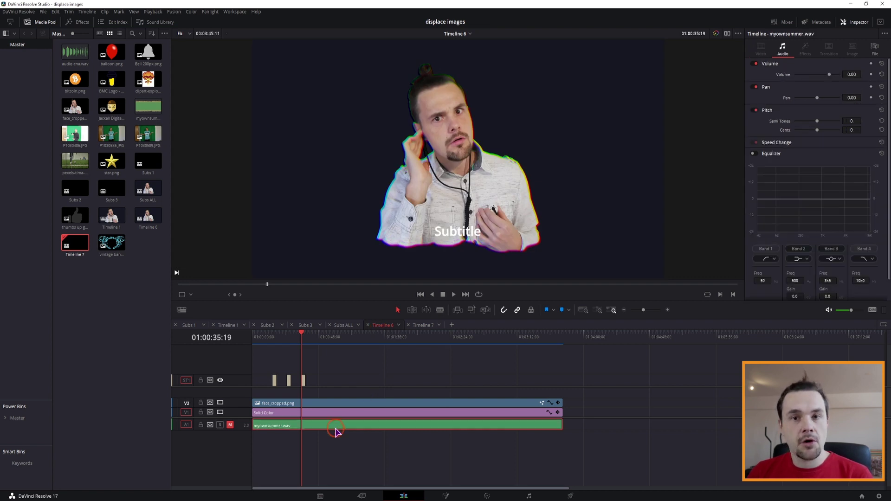
pyautogui.hotkey('ctrl', 'c')
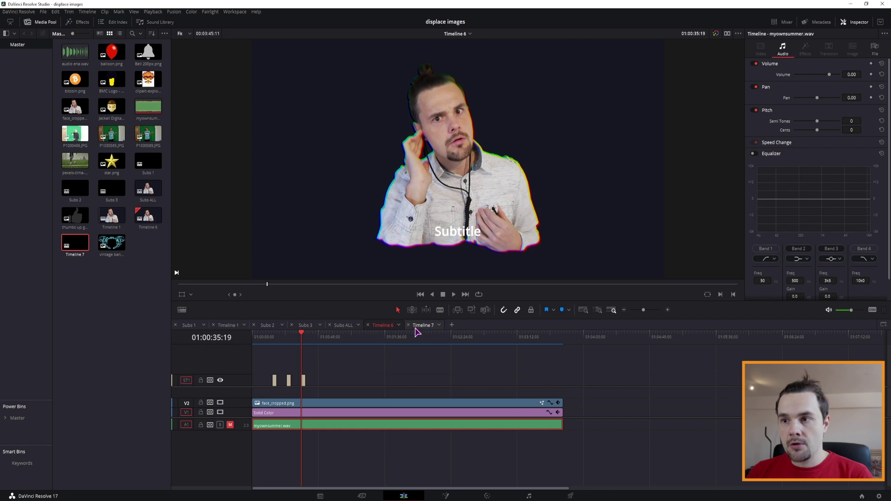
pyautogui.click(423, 328)
pyautogui.hotkey('ctrl', 'v')
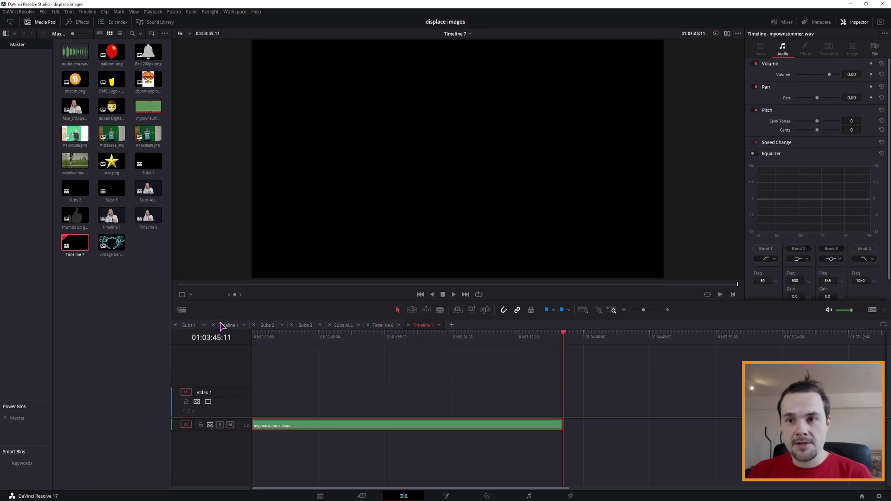
# Turn on stacked timelines and load Timeline 7 into a new timeline tab
pyautogui.click(183, 311)
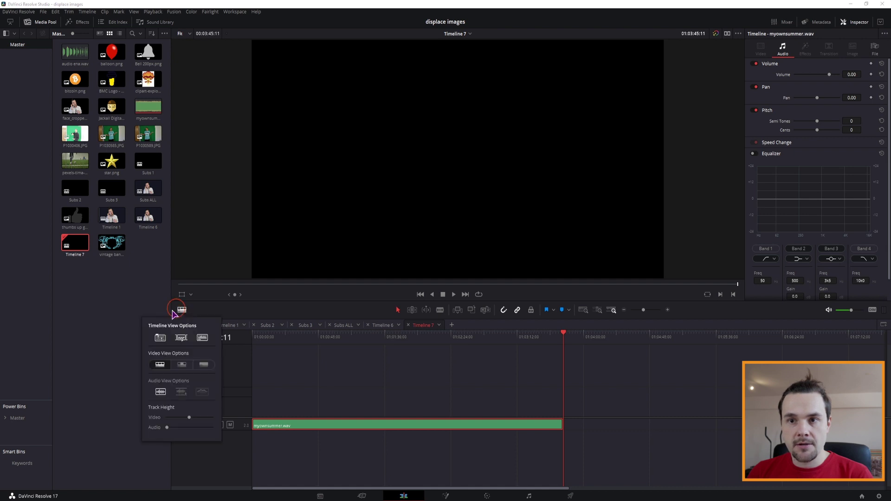
pyautogui.click(161, 338)
pyautogui.click(161, 338)
pyautogui.click(161, 338)
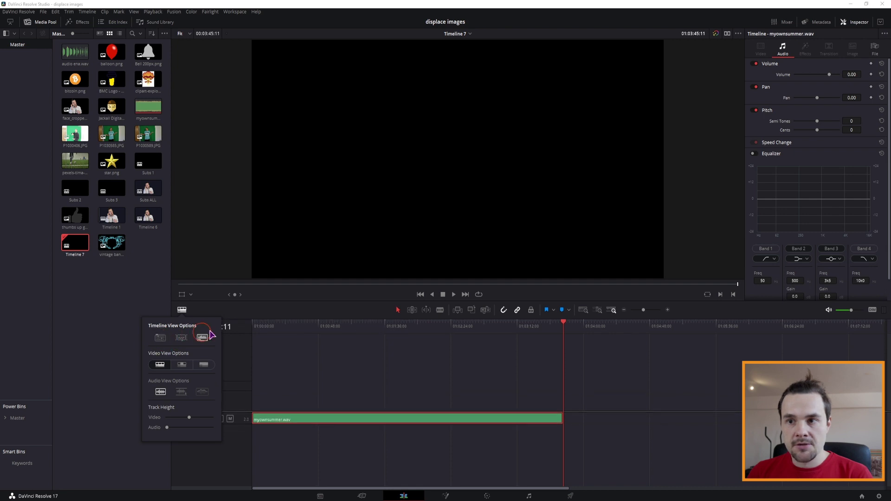
pyautogui.click(161, 339)
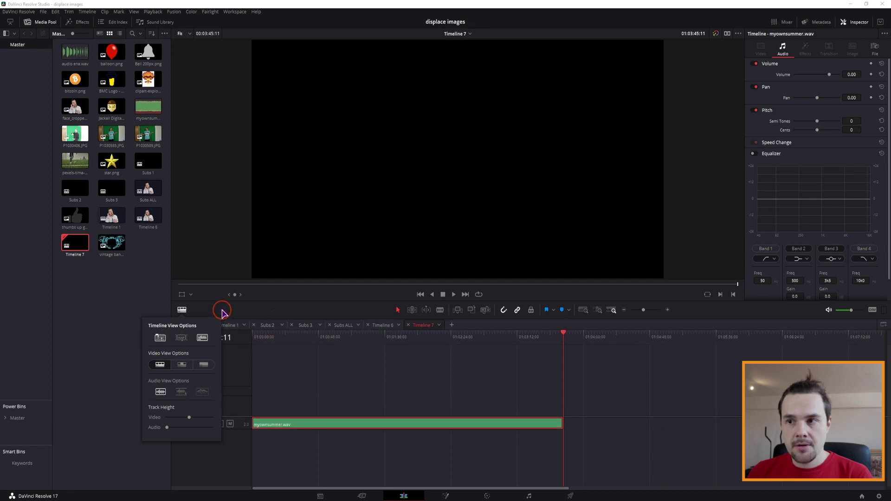
pyautogui.click(452, 324)
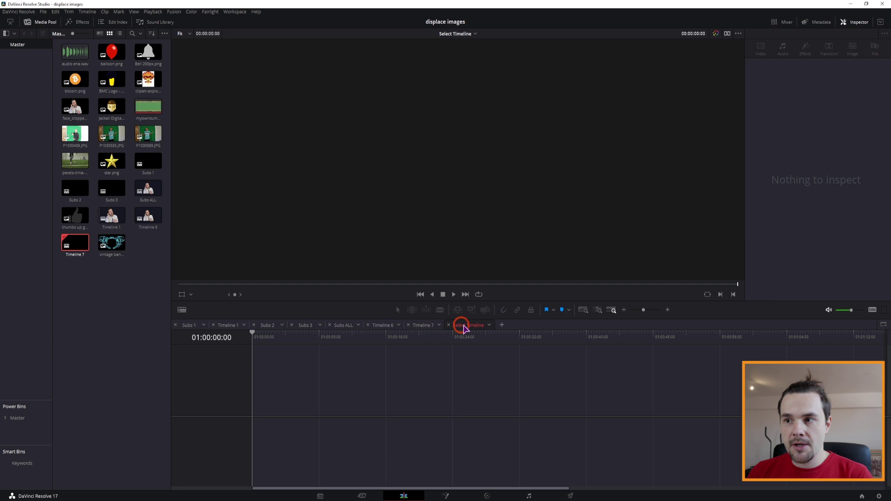
pyautogui.click(490, 325)
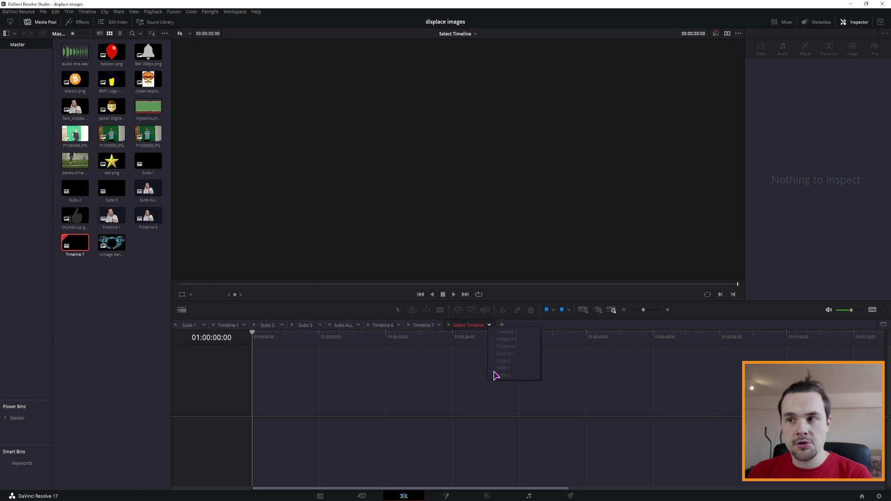
pyautogui.click(505, 332)
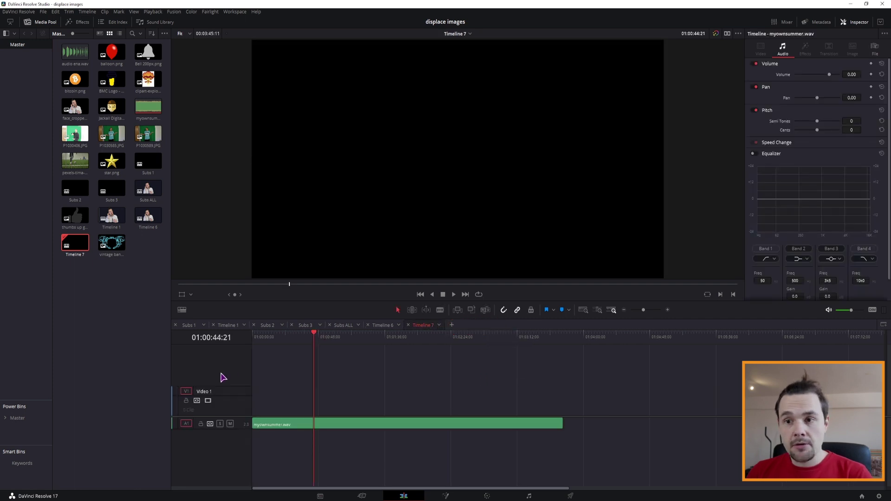
# Add a subtitle track to Timeline 7 with a first caption at 01:00:53:17
pyautogui.rightClick(221, 377)
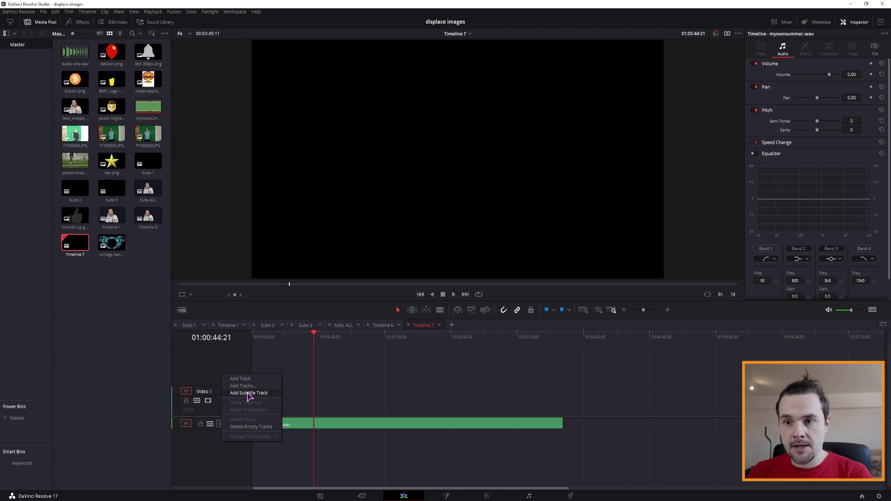
pyautogui.click(263, 395)
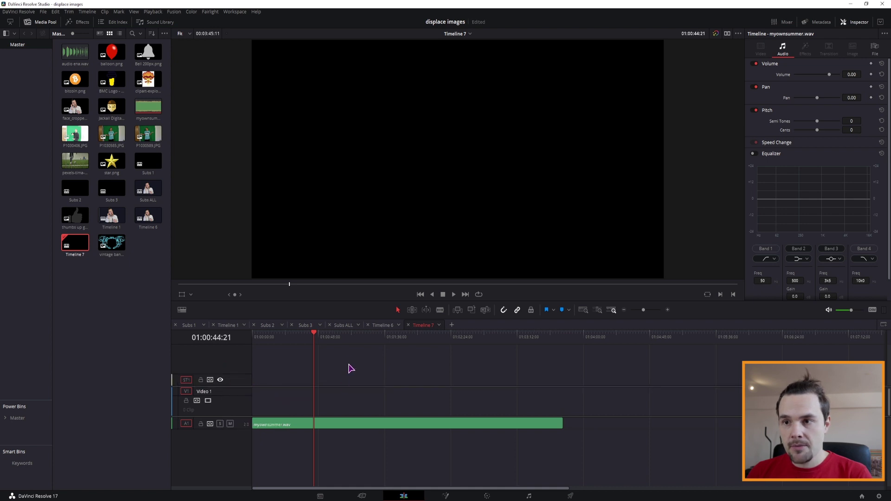
pyautogui.click(326, 337)
pyautogui.click(796, 209)
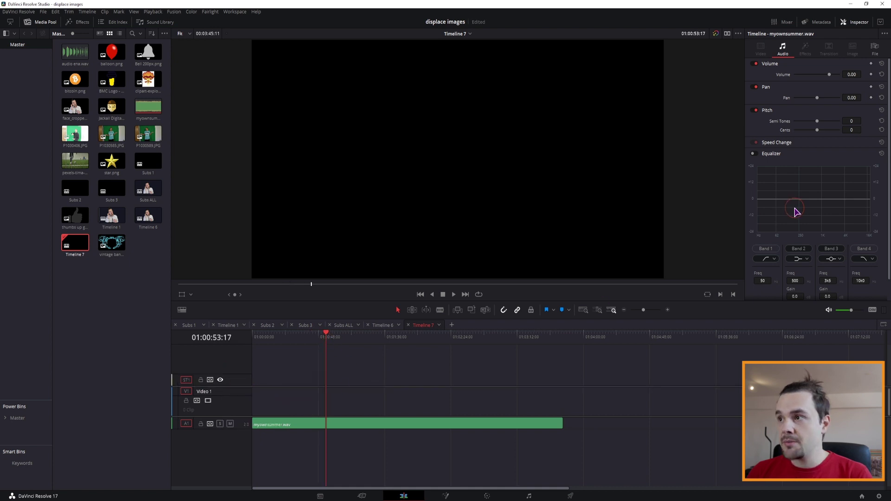
pyautogui.click(331, 380)
pyautogui.click(812, 214)
# Add further captions along the track, the last near 01:02:22:17
pyautogui.click(360, 348)
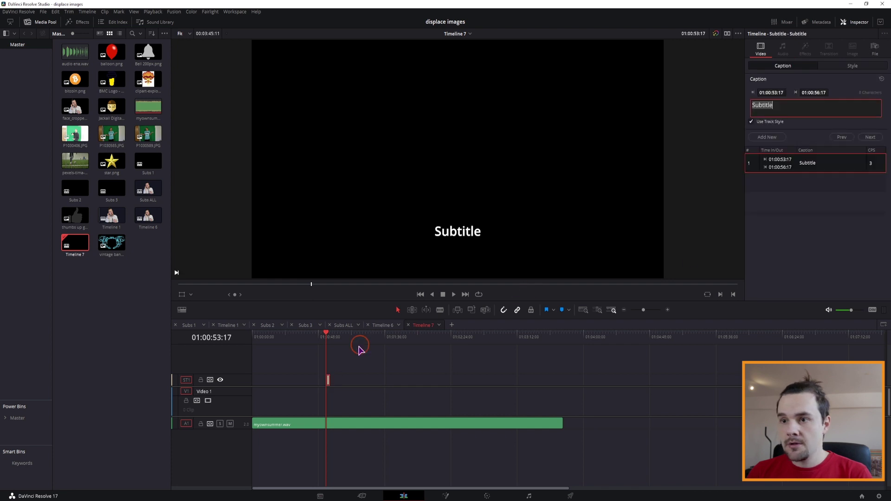
pyautogui.click(386, 342)
pyautogui.click(777, 137)
pyautogui.click(406, 337)
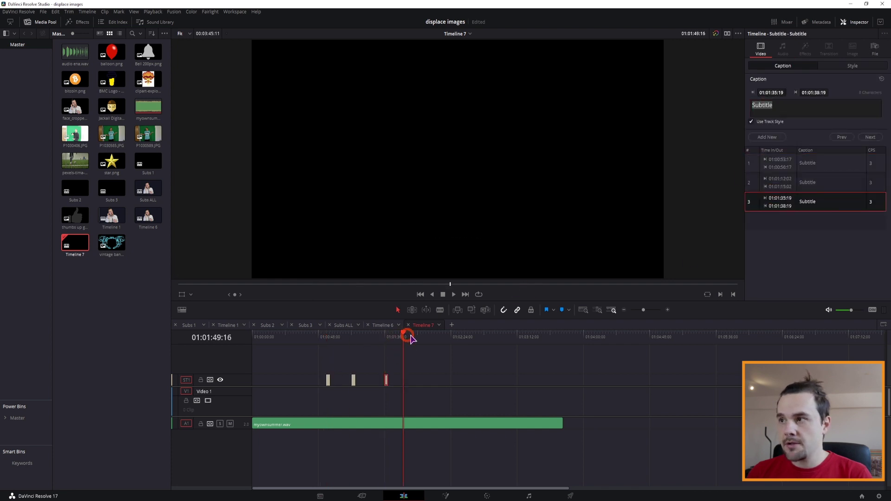
pyautogui.click(767, 136)
pyautogui.click(449, 336)
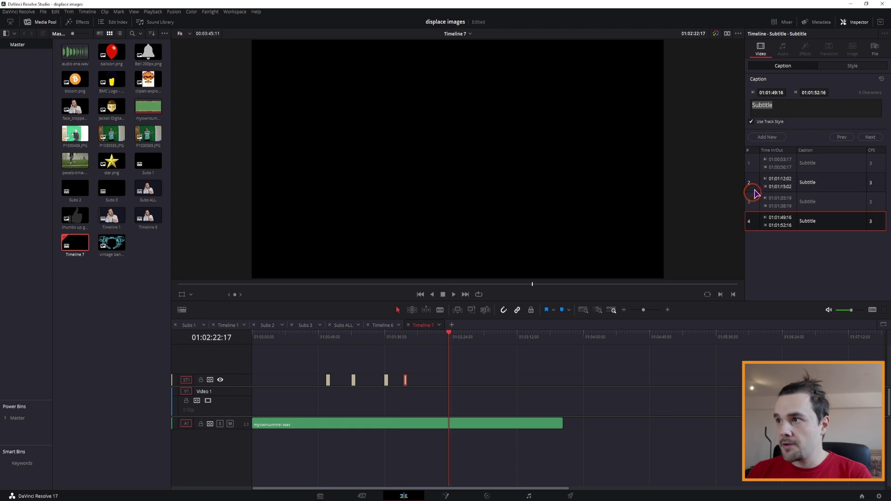
pyautogui.click(767, 137)
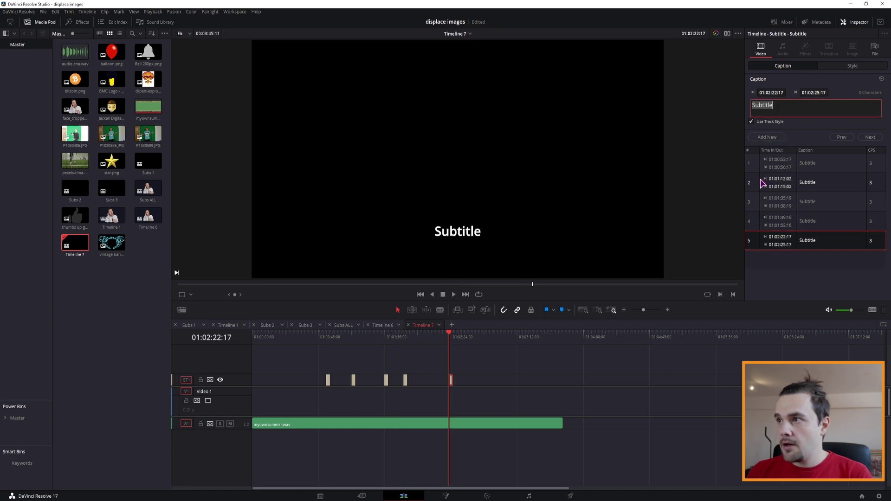
# Style the subtitles in the Old School shadow italic font with bright yellow text
pyautogui.click(845, 66)
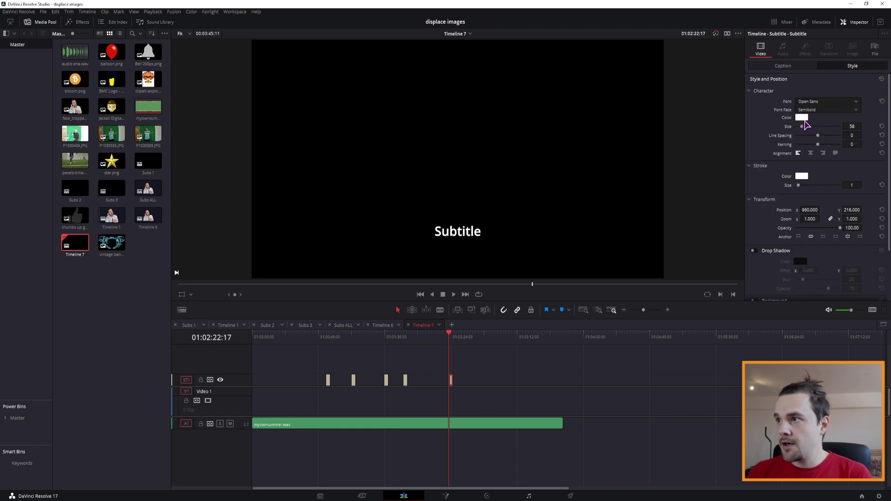
pyautogui.click(812, 101)
pyautogui.click(823, 146)
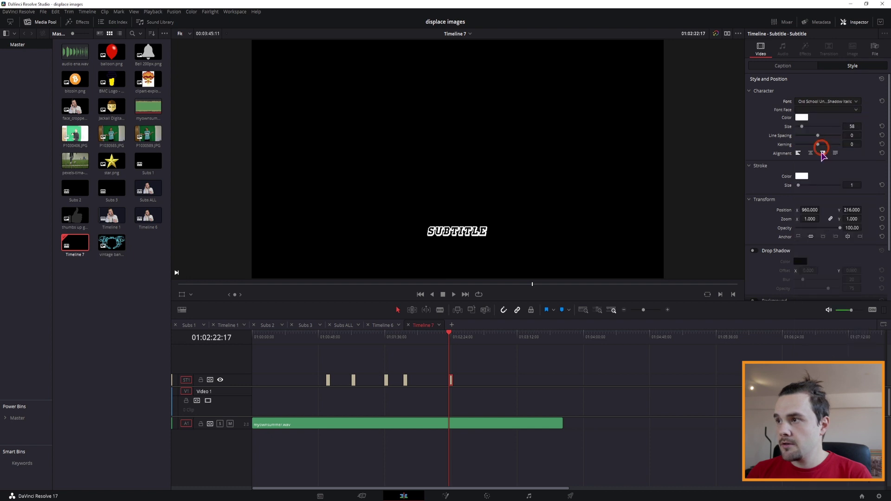
pyautogui.click(802, 117)
pyautogui.click(501, 187)
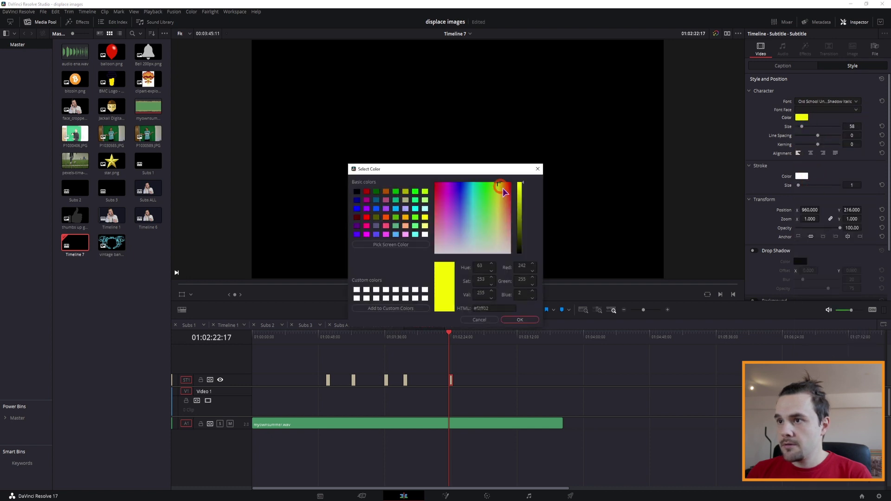
pyautogui.click(524, 320)
pyautogui.click(386, 398)
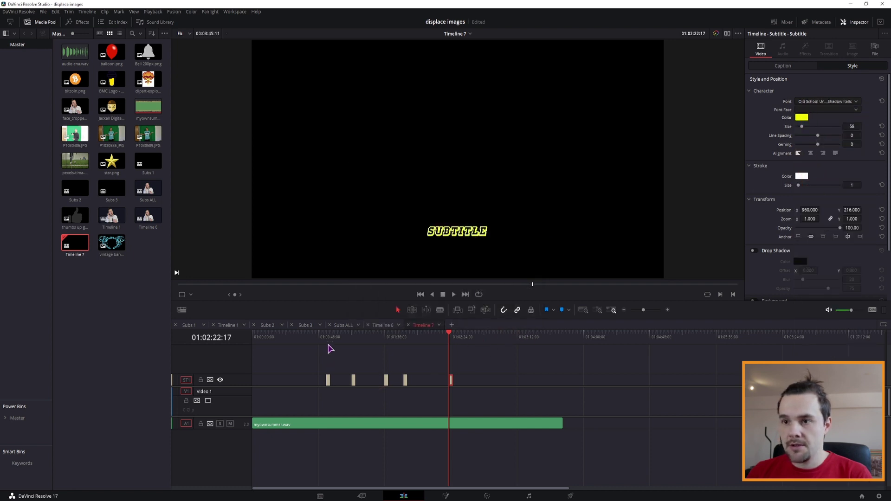
pyautogui.moveTo(328, 335); pyautogui.dragTo(386, 335)
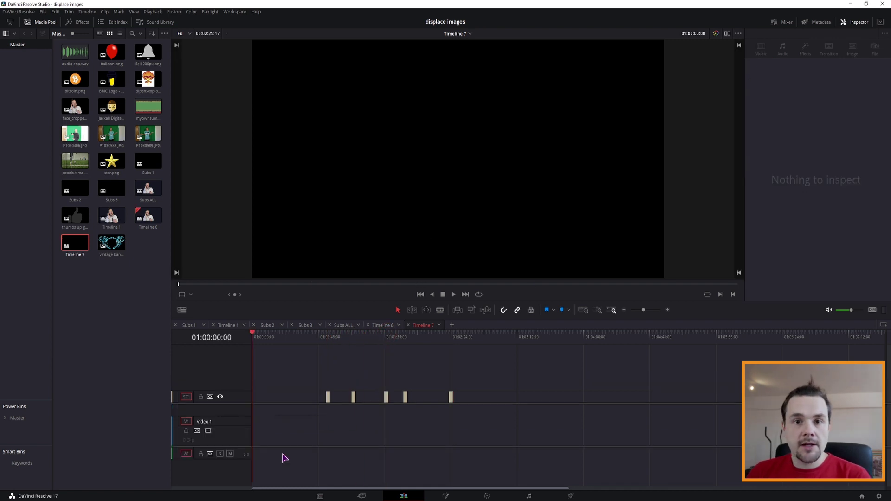
# Nest Timeline 7 onto Video 3 of Timeline 6, then return to Timeline 7's first caption
pyautogui.moveTo(326, 424); pyautogui.dragTo(466, 384)
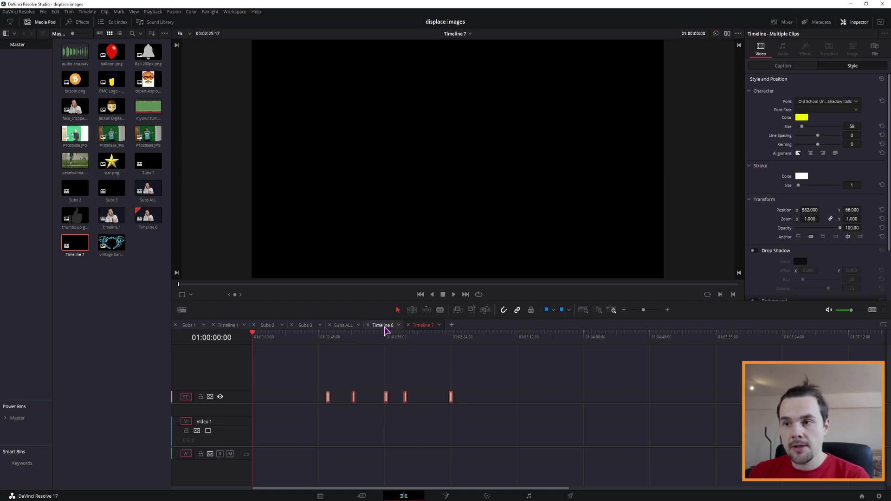
pyautogui.click(383, 326)
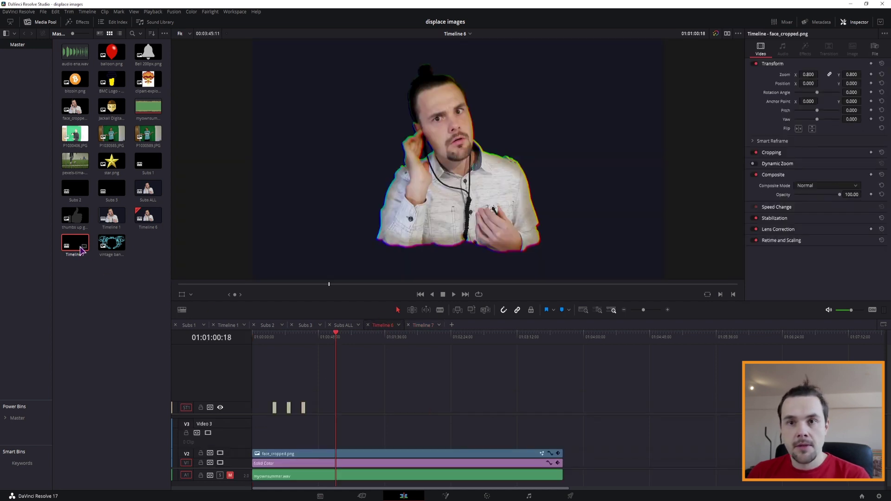
pyautogui.moveTo(80, 245); pyautogui.dragTo(327, 433)
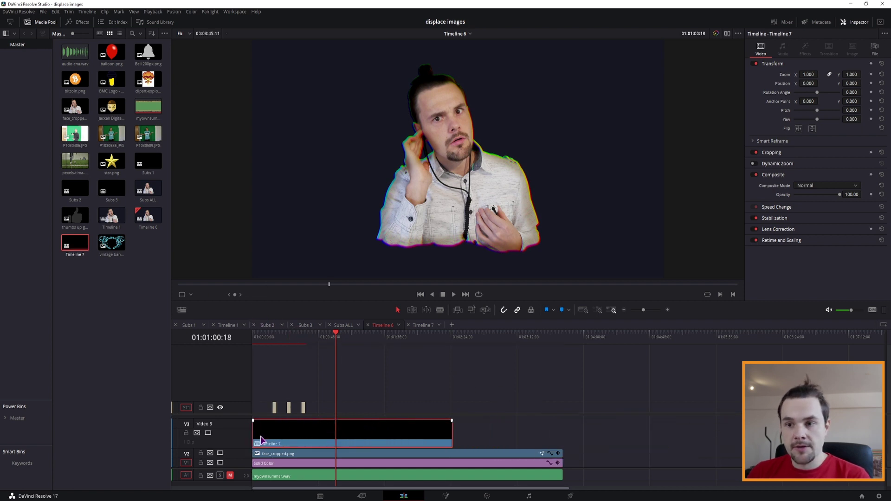
pyautogui.press('j')
pyautogui.press('j')
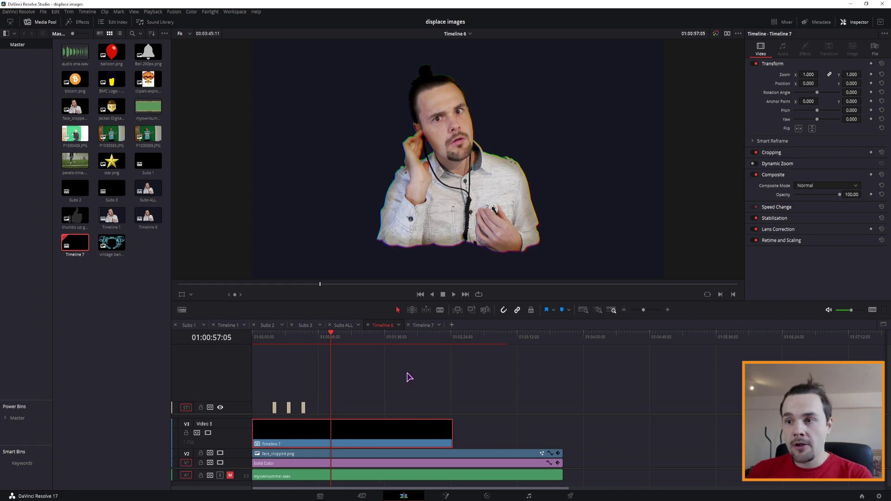
pyautogui.click(422, 325)
pyautogui.click(328, 335)
# Copy the first caption to 01:00:00:00 and clear its text, leaving a blank caption
pyautogui.click(449, 351)
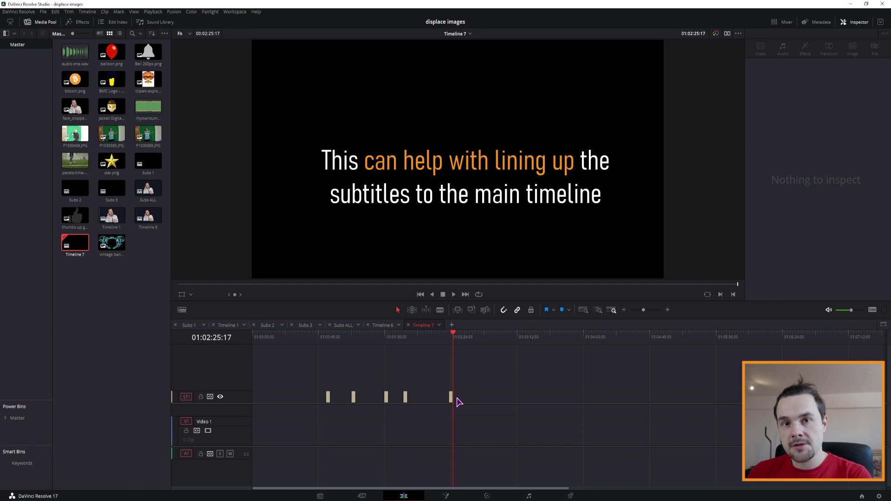
pyautogui.click(328, 397)
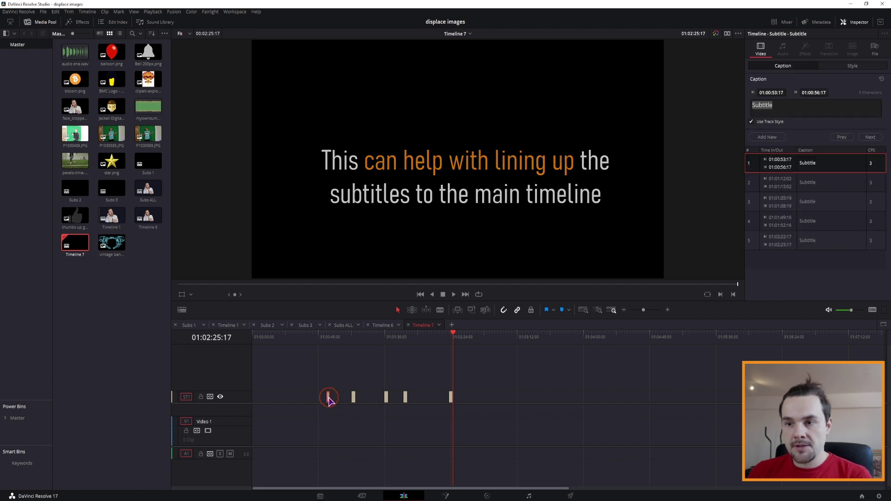
pyautogui.moveTo(328, 398); pyautogui.dragTo(272, 395)
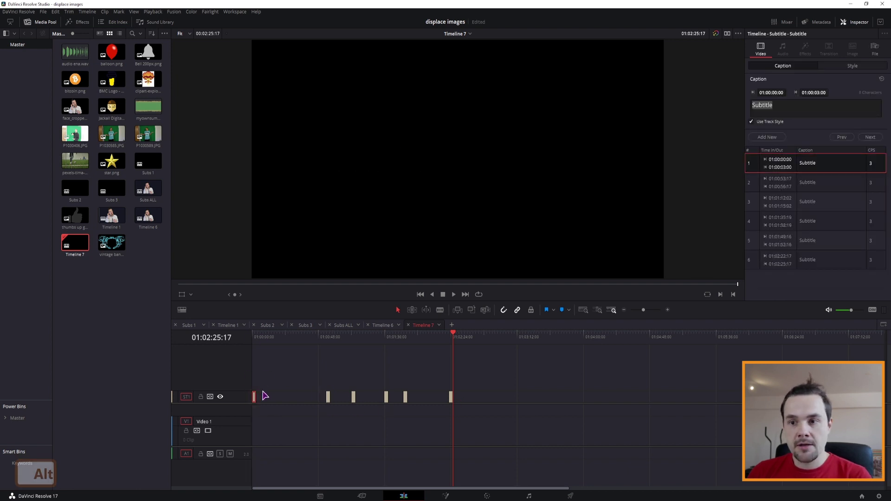
pyautogui.doubleClick(776, 101)
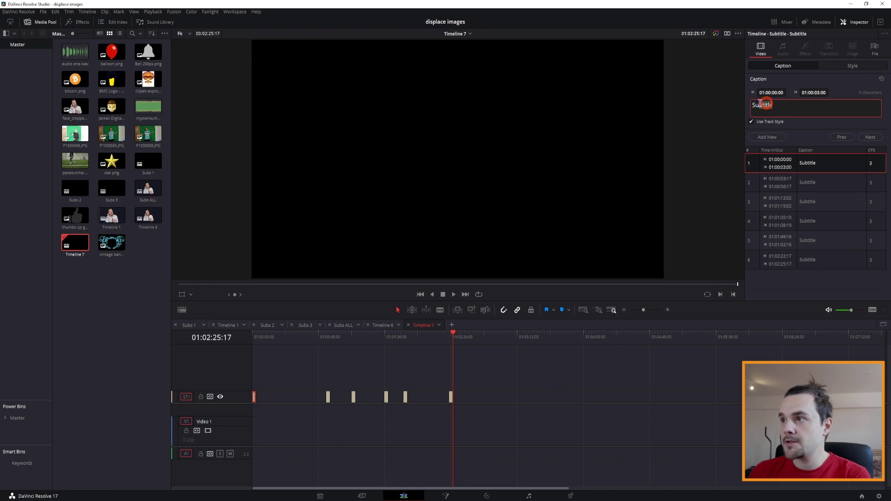
pyautogui.press('BackSpace')
pyautogui.click(279, 398)
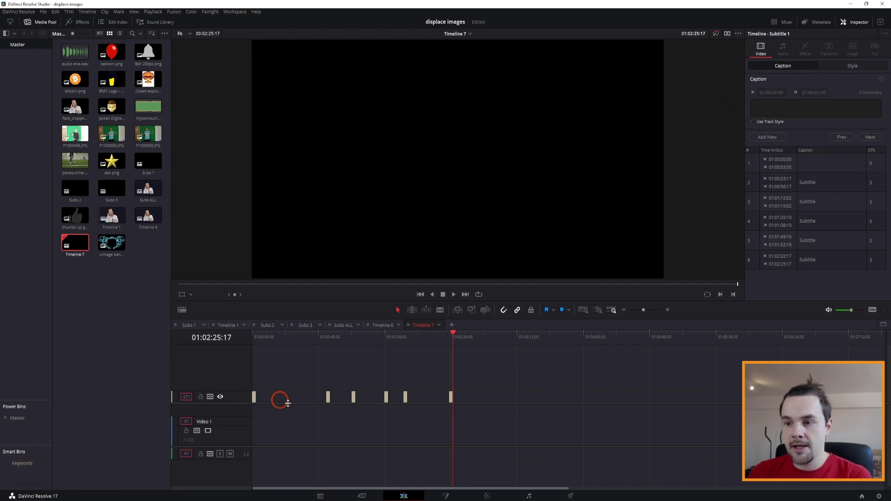
# Replace the outdated nested clip on V3 of Timeline 6 with the updated Timeline 7
pyautogui.click(383, 326)
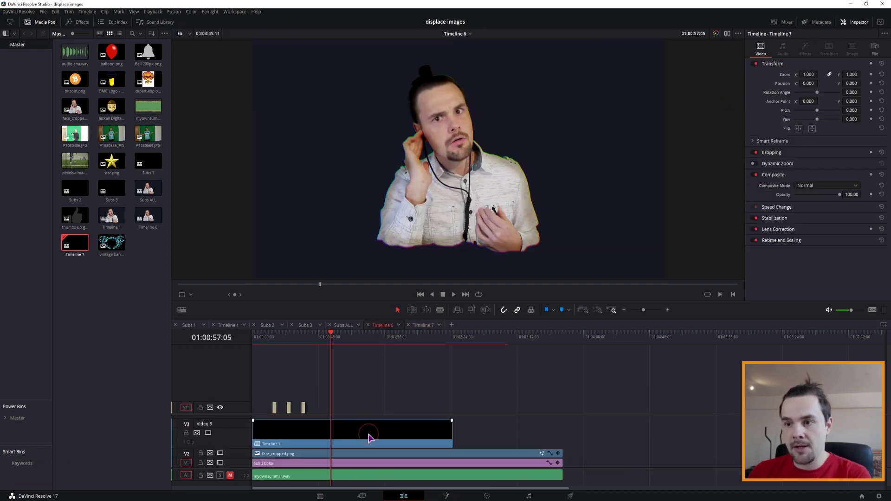
pyautogui.click(370, 435)
pyautogui.press('BackSpace')
pyautogui.moveTo(75, 243); pyautogui.dragTo(253, 424)
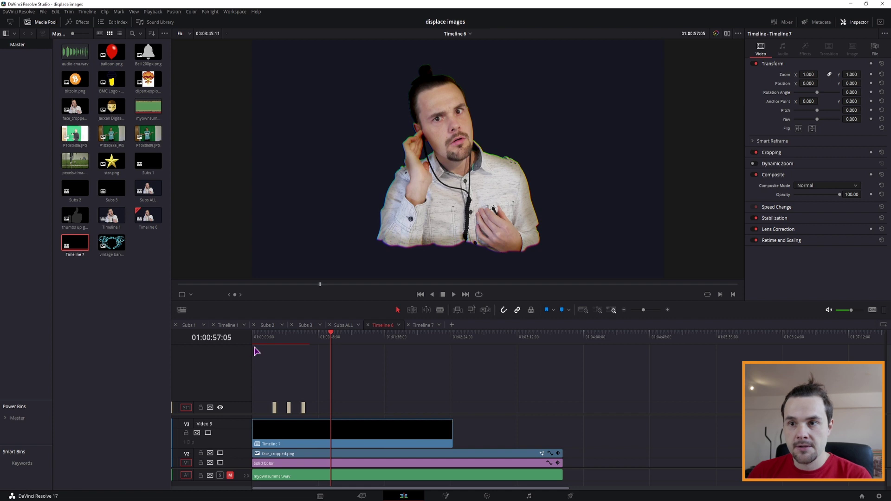
pyautogui.press('Home')
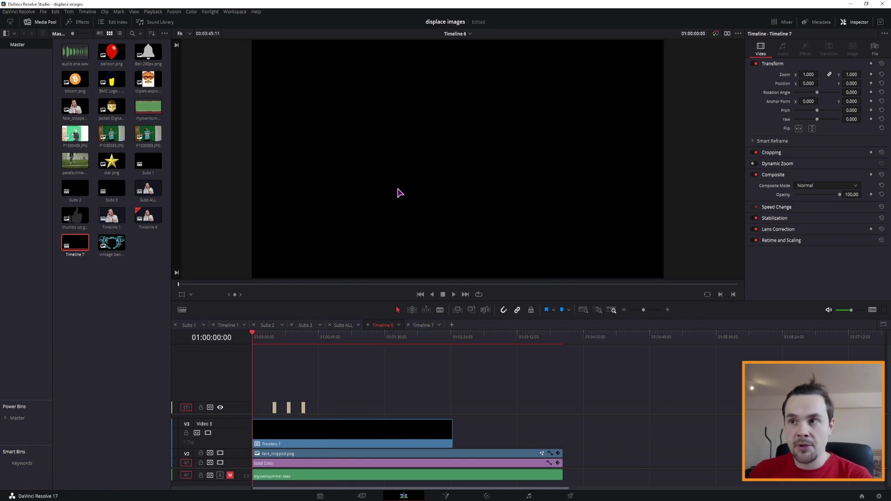
pyautogui.moveTo(306, 340); pyautogui.dragTo(328, 340)
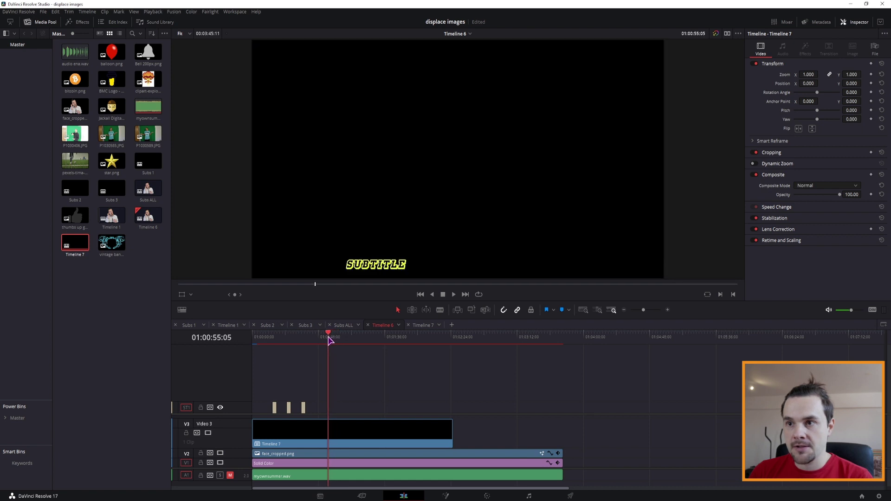
# Set the nested Timeline 7 clip's composite mode to Add
pyautogui.click(411, 423)
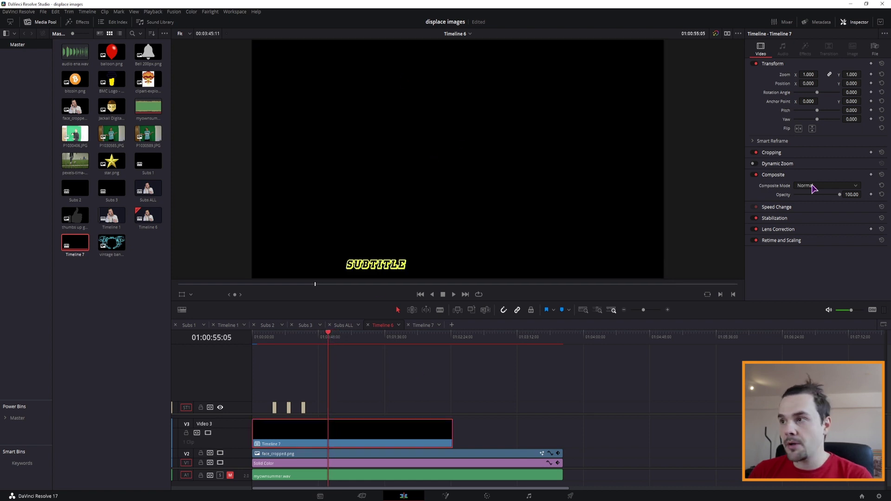
pyautogui.click(814, 187)
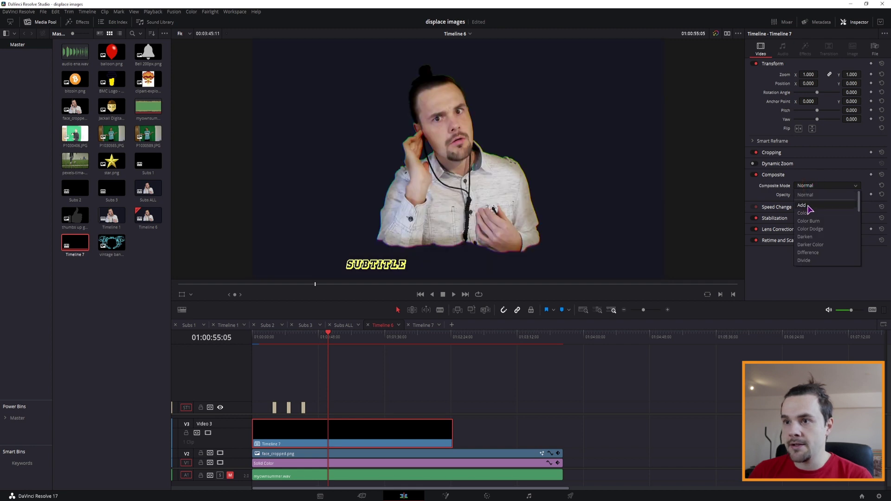
pyautogui.click(809, 208)
pyautogui.click(386, 336)
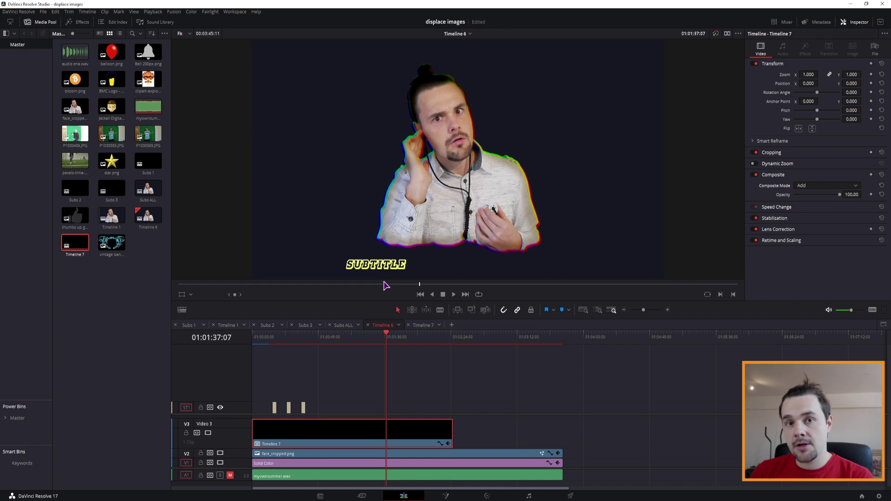
# Raise Timeline 7's subtitle position to X 992, Y 665, then view it in Timeline 6
pyautogui.click(423, 326)
pyautogui.click(330, 334)
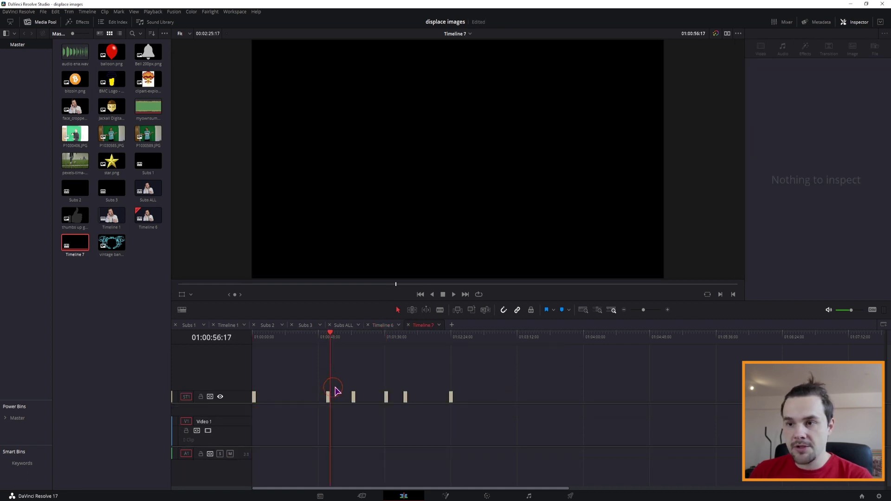
pyautogui.click(353, 334)
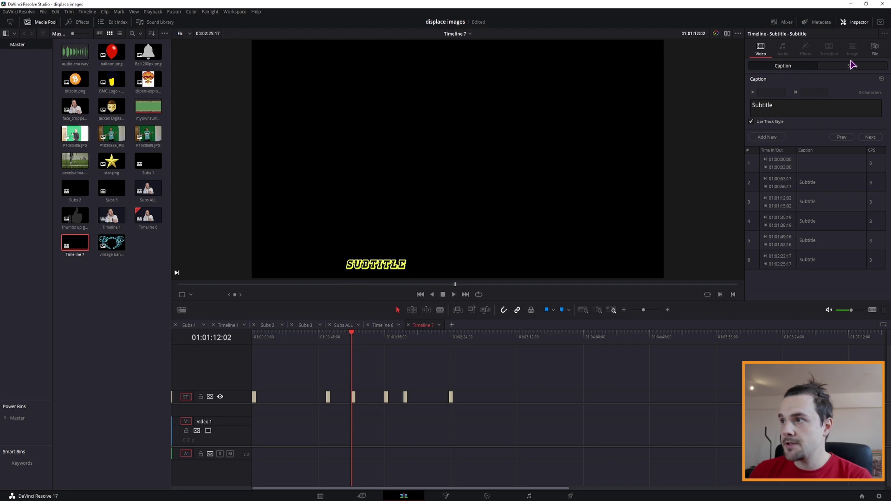
pyautogui.click(852, 65)
pyautogui.moveTo(806, 209); pyautogui.dragTo(470, 403)
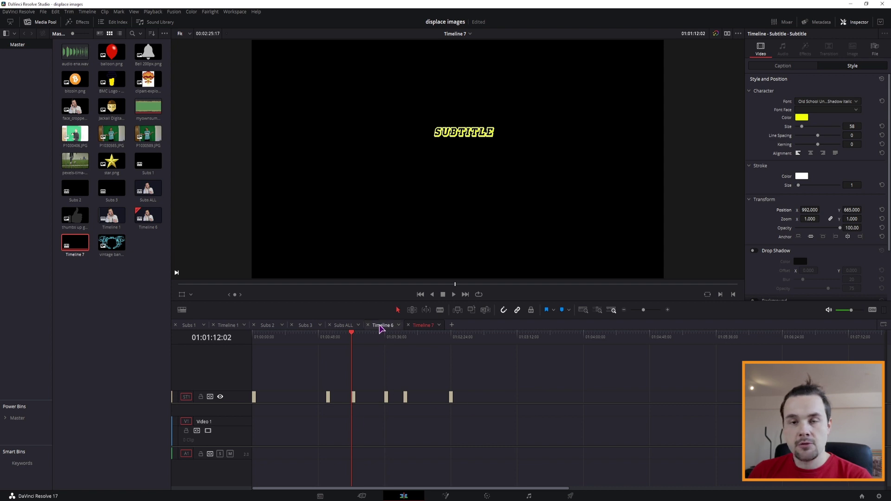
pyautogui.click(381, 326)
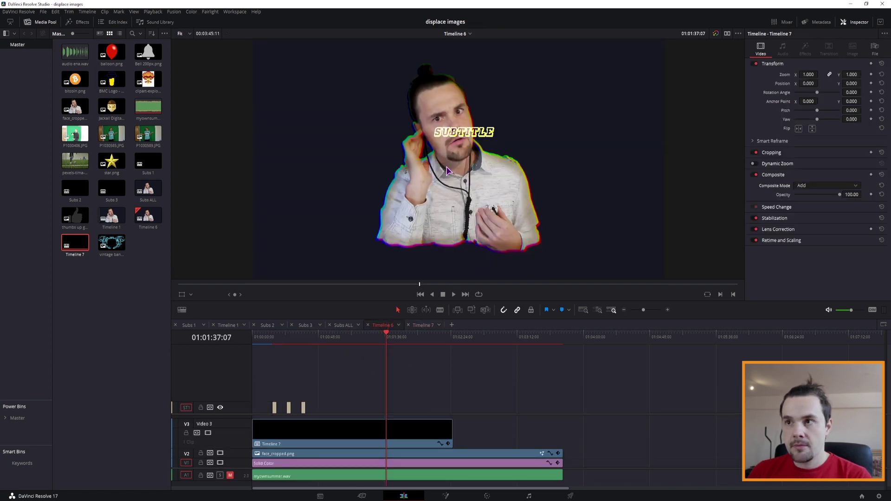
# Copy the myownsummer.wav audio clip from Timeline 6
pyautogui.press('j')
pyautogui.press('j')
pyautogui.press('j')
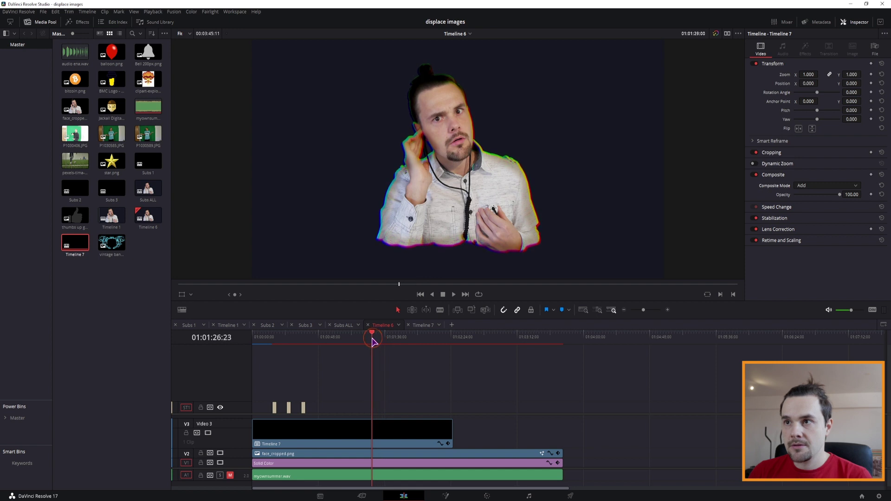
pyautogui.click(391, 328)
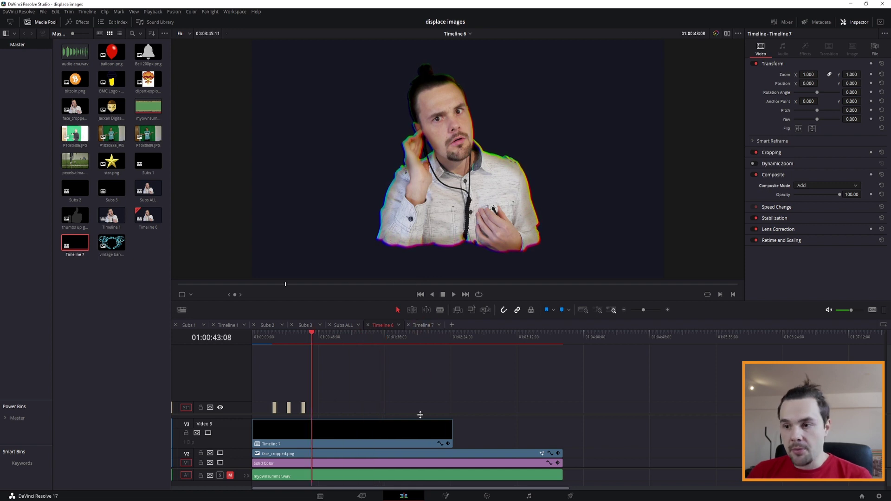
pyautogui.keyDown('ctrl'); pyautogui.click(396, 477); pyautogui.keyUp('ctrl')
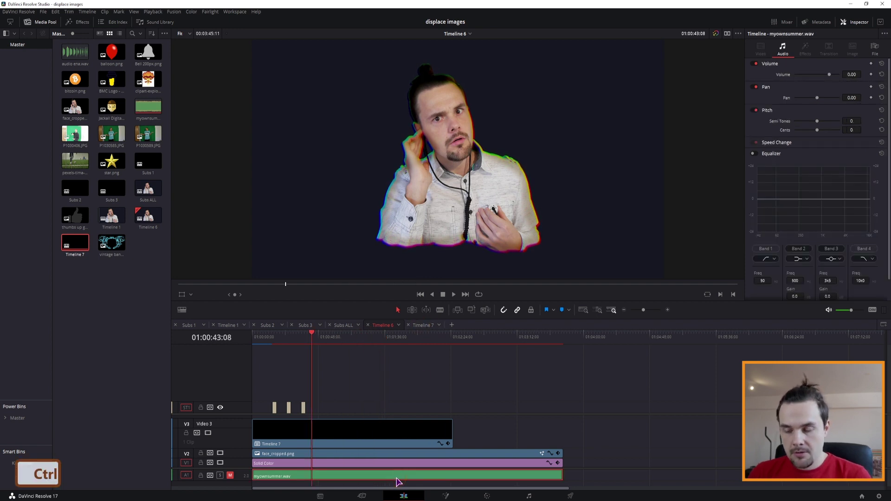
pyautogui.hotkey('ctrl', 'c')
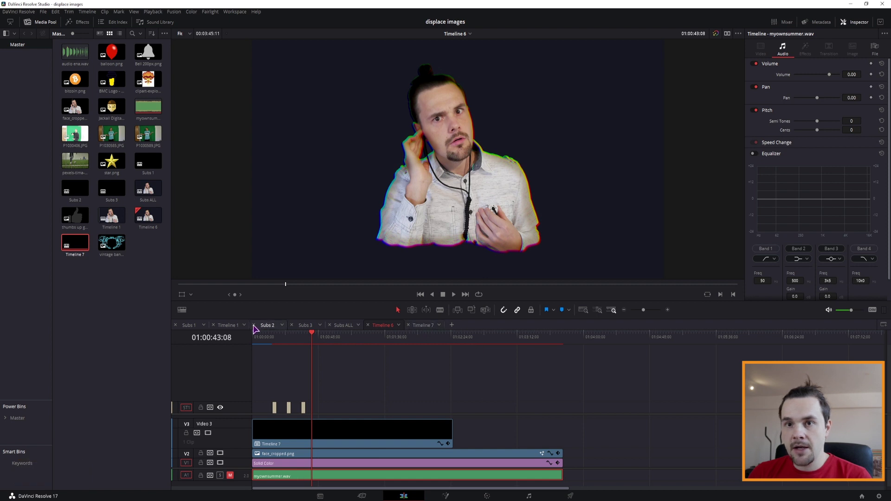
# Create Timeline 8 and paste the myownsummer.wav audio into it
pyautogui.rightClick(142, 317)
pyautogui.moveTo(186, 321)
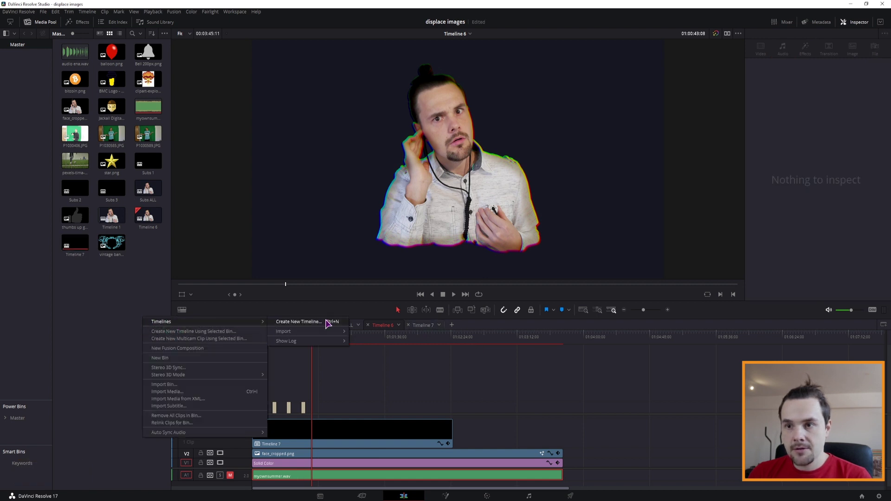
pyautogui.click(327, 321)
pyautogui.click(516, 291)
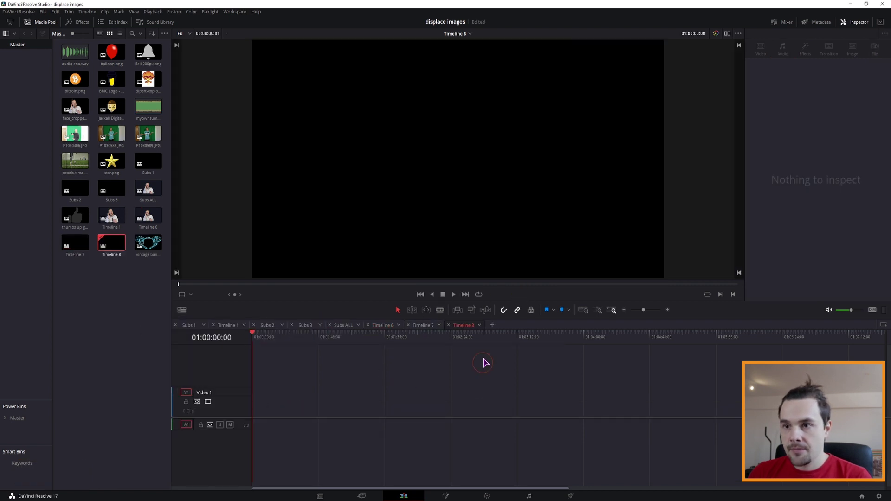
pyautogui.hotkey('ctrl', 'v')
pyautogui.click(314, 432)
pyautogui.hotkey('ctrl', 'v')
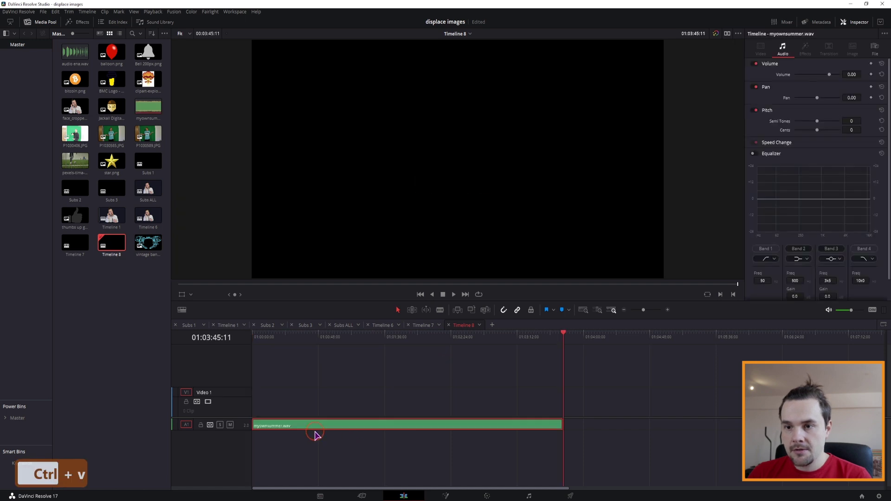
# Add a subtitle track to Timeline 8 with a first caption at 01:02:06:07
pyautogui.rightClick(234, 368)
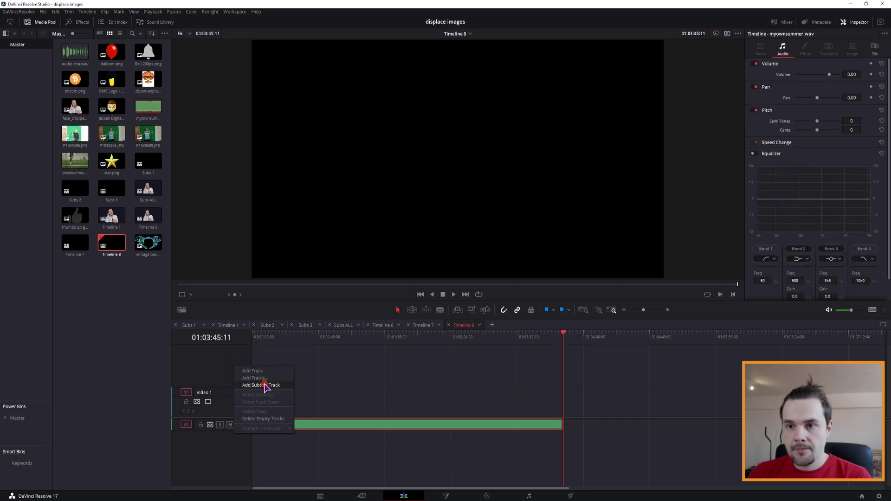
pyautogui.click(263, 386)
pyautogui.click(319, 383)
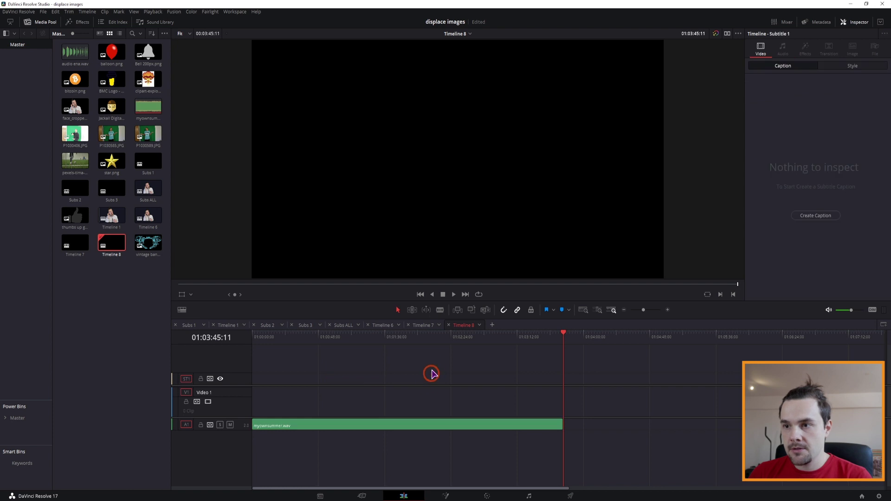
pyautogui.click(427, 345)
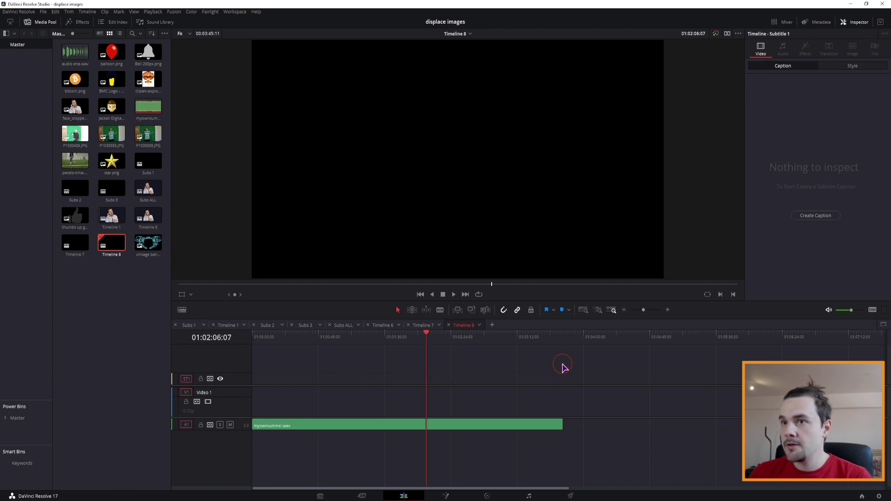
pyautogui.click(816, 216)
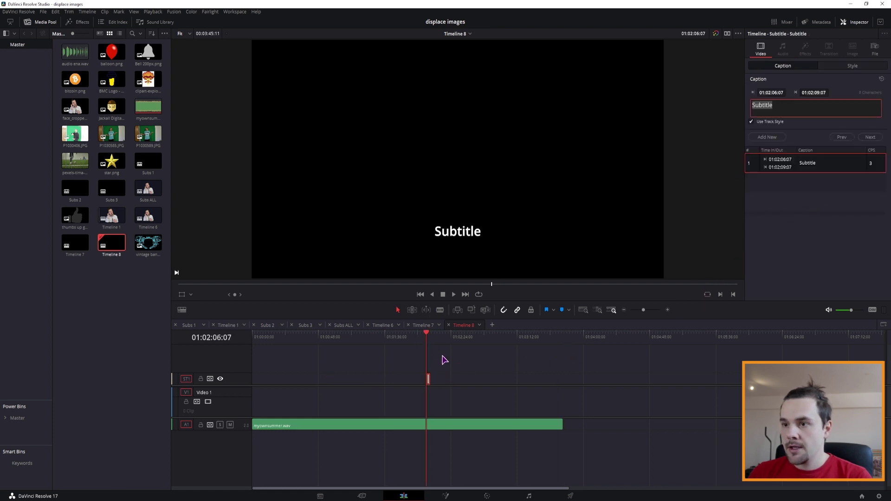
pyautogui.click(462, 335)
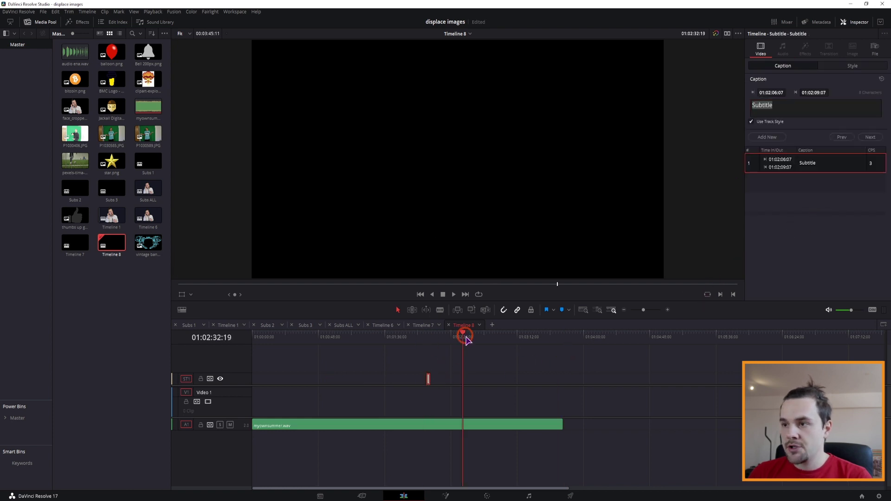
# Add three more captions to Timeline 8's subtitle track from 01:02:32:19 onward
pyautogui.click(763, 137)
pyautogui.click(492, 334)
pyautogui.click(763, 137)
pyautogui.click(506, 335)
pyautogui.click(764, 137)
# Style the captions as magenta Parisienne text at size 146 with stroke size 0
pyautogui.click(852, 66)
pyautogui.click(810, 101)
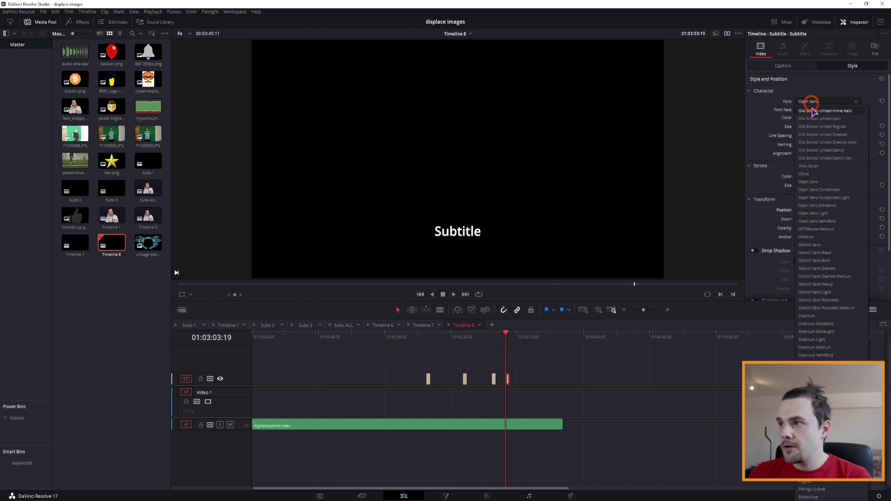
pyautogui.click(813, 111)
pyautogui.click(801, 117)
pyautogui.moveTo(475, 188); pyautogui.dragTo(443, 186)
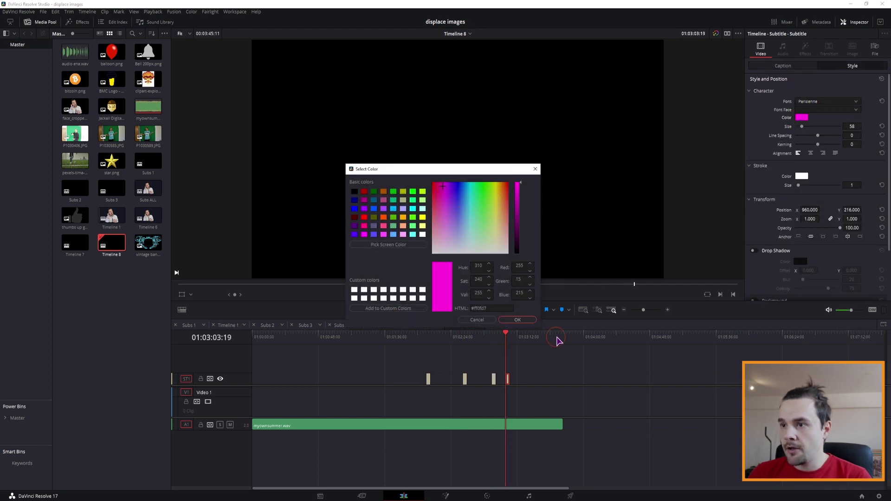
pyautogui.click(518, 320)
pyautogui.moveTo(864, 128); pyautogui.dragTo(844, 152)
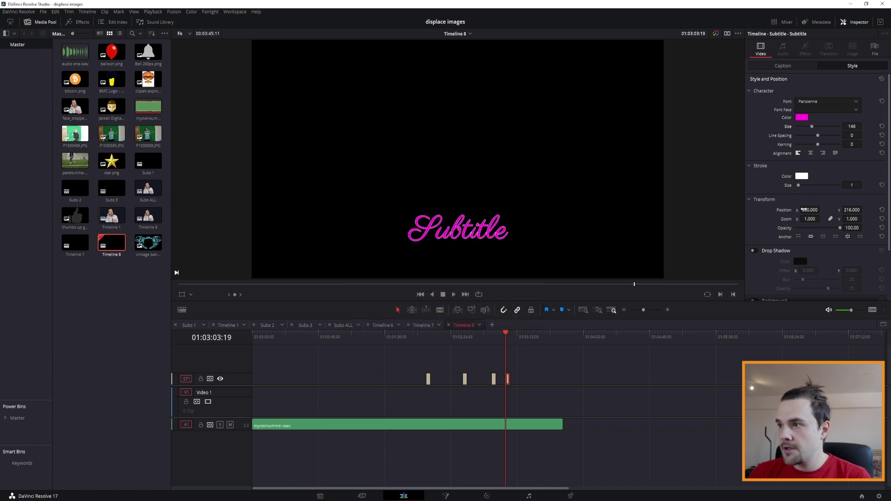
pyautogui.moveTo(804, 210)
pyautogui.mouseDown()
pyautogui.moveTo(850, 193)
pyautogui.moveTo(774, 193)
pyautogui.mouseUp()
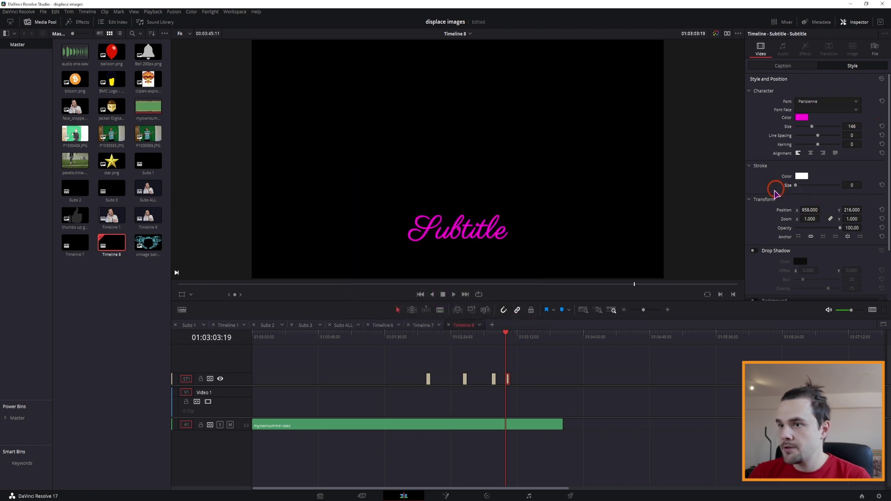
# Drop Timeline 8 into Timeline 6 and delete the myownsummer.wav audio inside Timeline 8
pyautogui.click(381, 326)
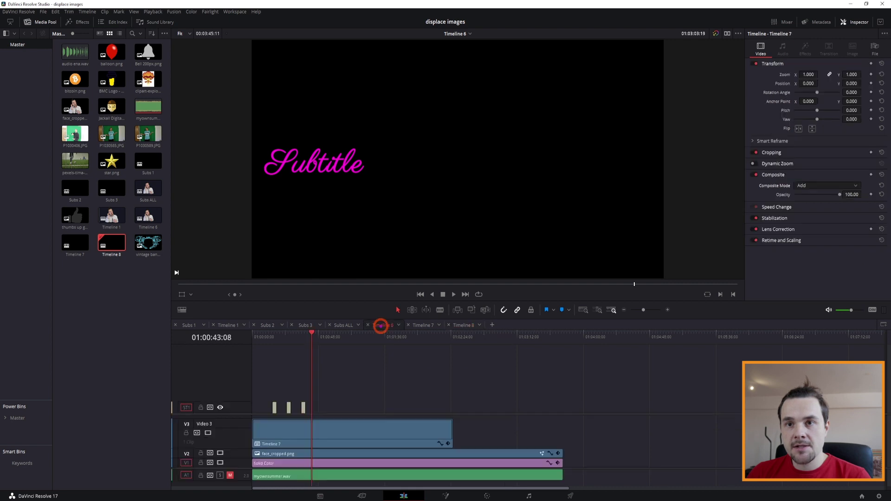
pyautogui.moveTo(111, 243); pyautogui.dragTo(579, 442)
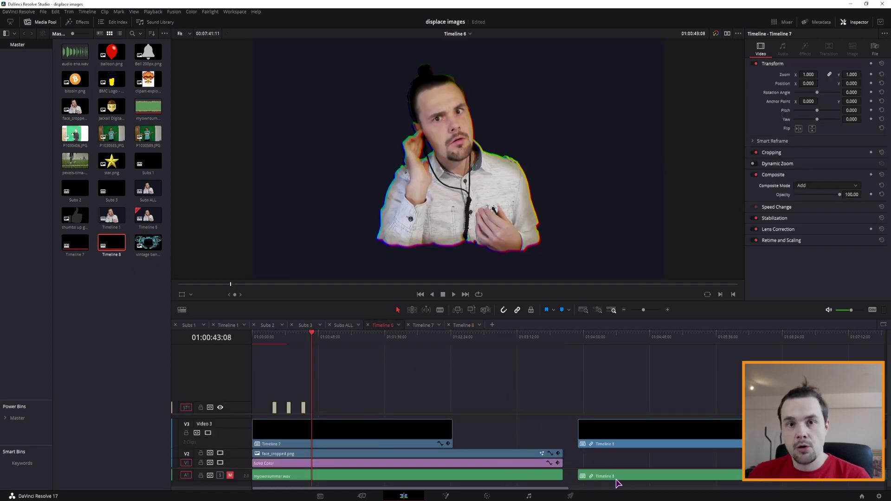
pyautogui.click(464, 325)
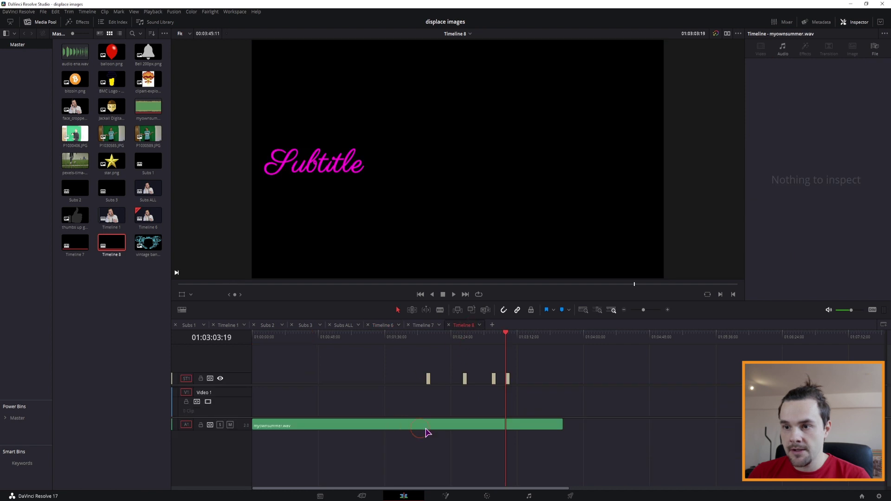
pyautogui.click(398, 426)
pyautogui.press('BackSpace')
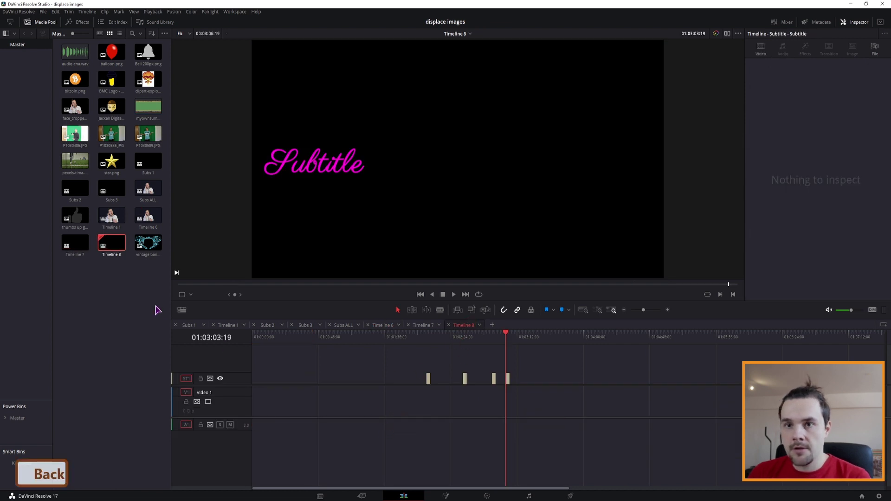
# Remove the nested clip's audio in Timeline 6 and move Timeline 8 to V4 at the start
pyautogui.click(389, 331)
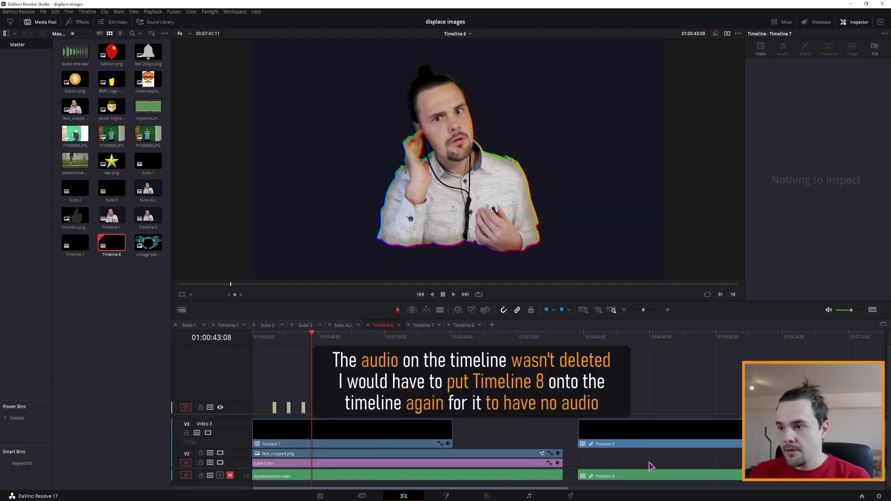
pyautogui.click(633, 478)
pyautogui.keyDown('alt'); pyautogui.click(635, 483); pyautogui.keyUp('alt')
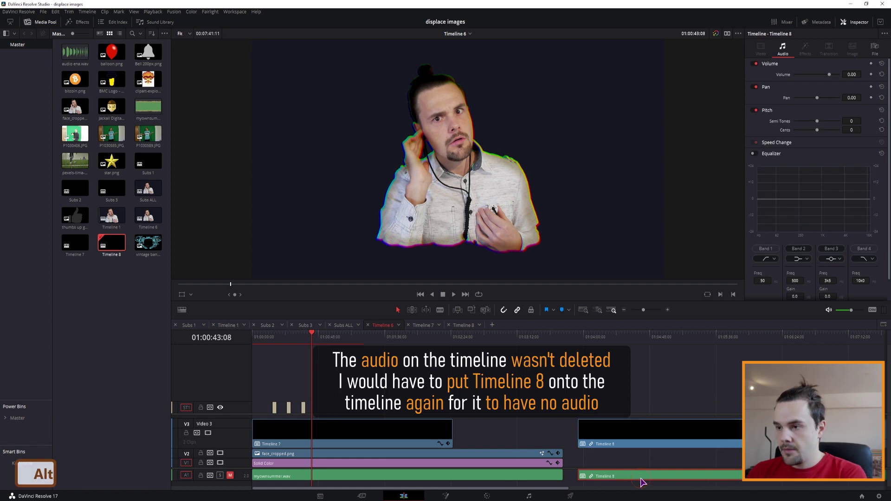
pyautogui.press('BackSpace')
pyautogui.moveTo(651, 429); pyautogui.dragTo(325, 442)
# Blend the nested Timeline 8 clip in Add mode and preview the captions over the footage
pyautogui.moveTo(376, 337); pyautogui.dragTo(464, 346)
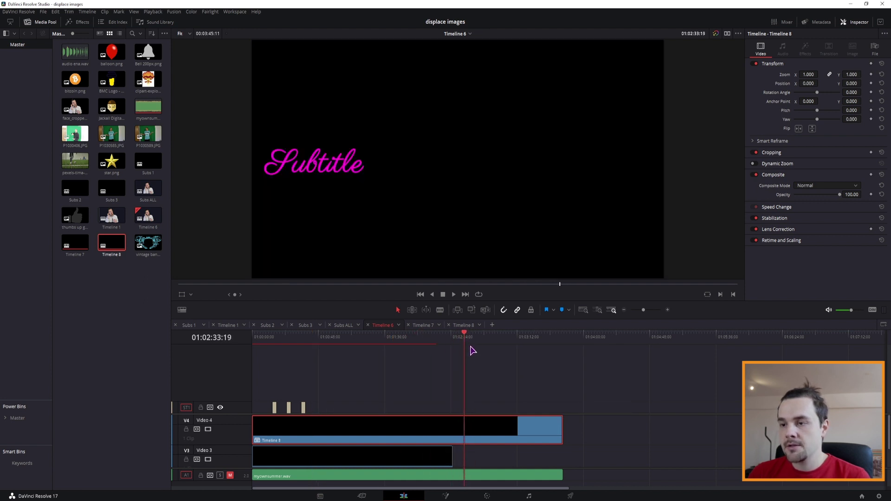
pyautogui.click(816, 185)
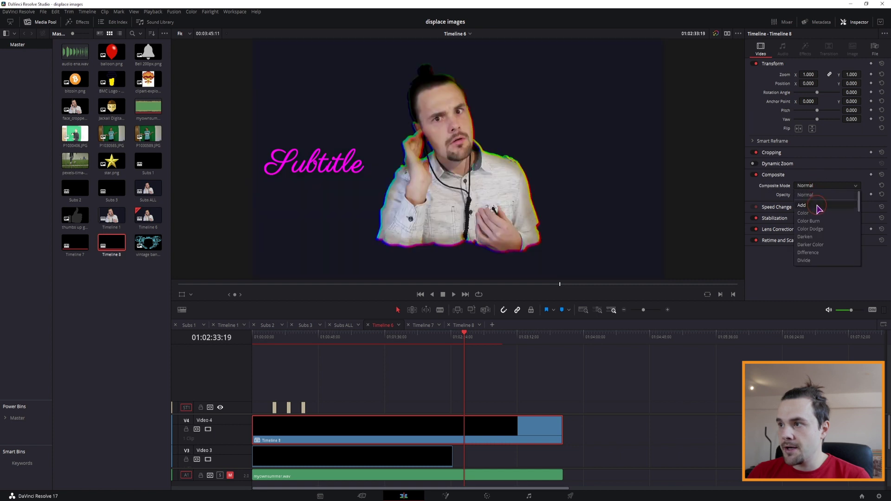
pyautogui.click(818, 206)
pyautogui.moveTo(447, 336); pyautogui.dragTo(489, 338)
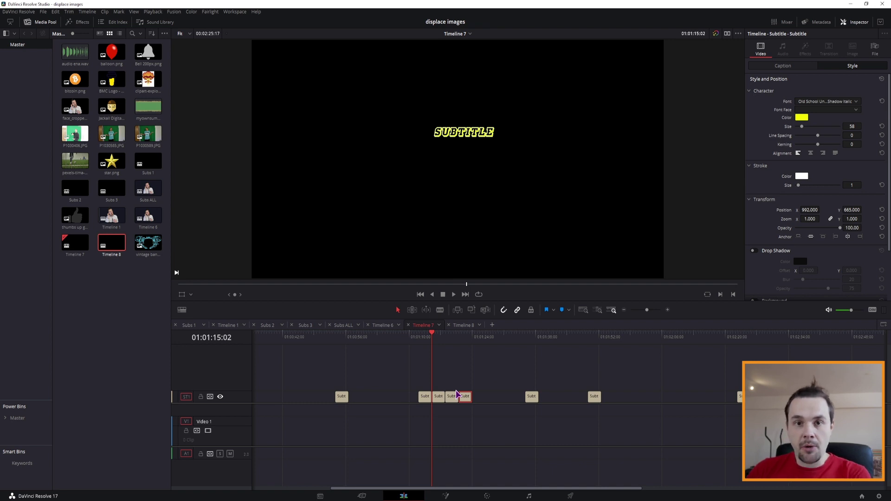
# Select three Timeline 7 captions and untick Use Track Style so they appear as plain white text
pyautogui.click(442, 344)
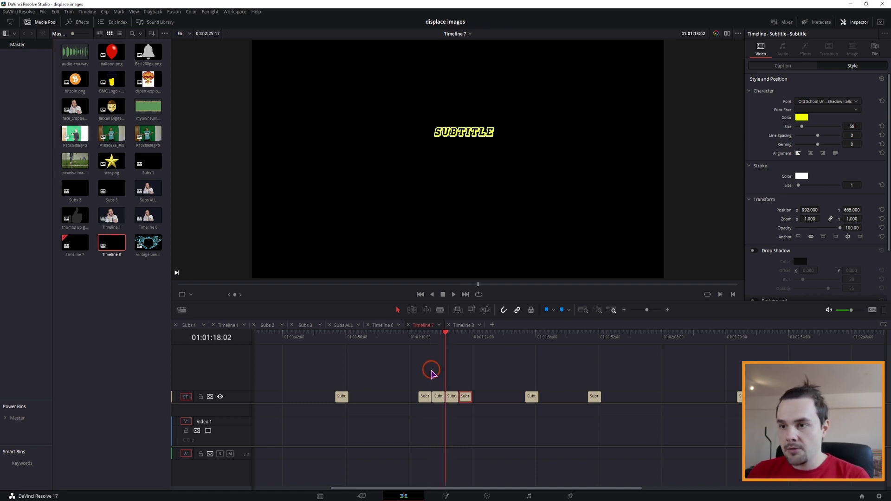
pyautogui.moveTo(435, 381); pyautogui.dragTo(446, 411)
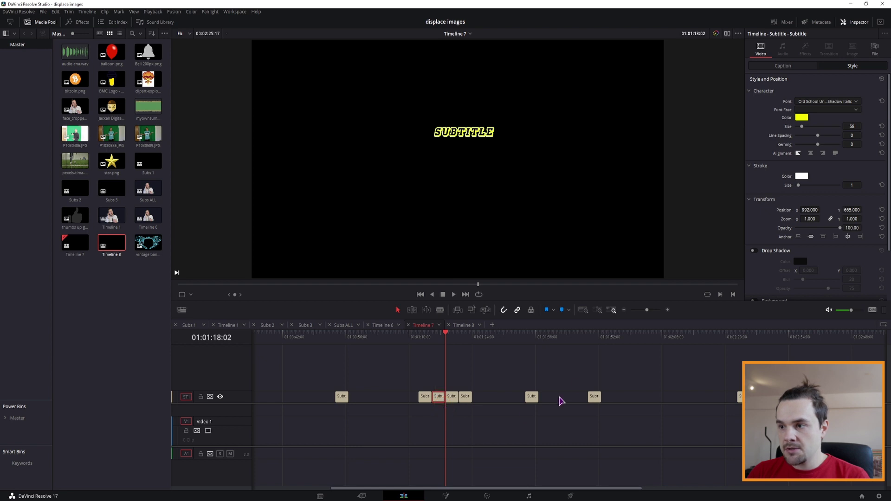
pyautogui.moveTo(594, 376); pyautogui.dragTo(594, 409)
pyautogui.moveTo(526, 381); pyautogui.dragTo(534, 409)
pyautogui.click(432, 334)
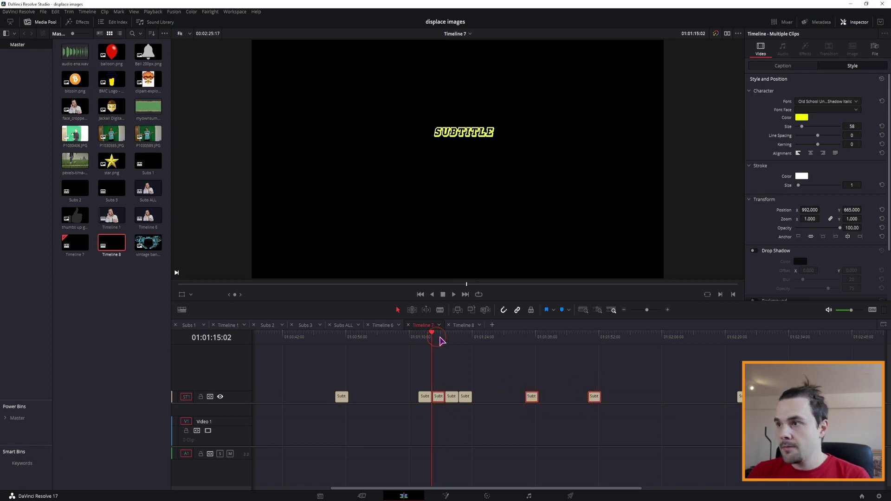
pyautogui.click(787, 66)
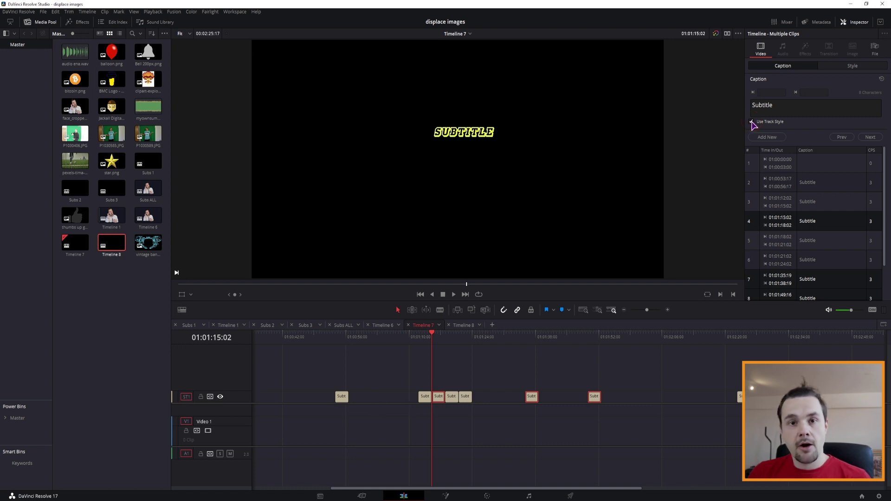
pyautogui.click(752, 122)
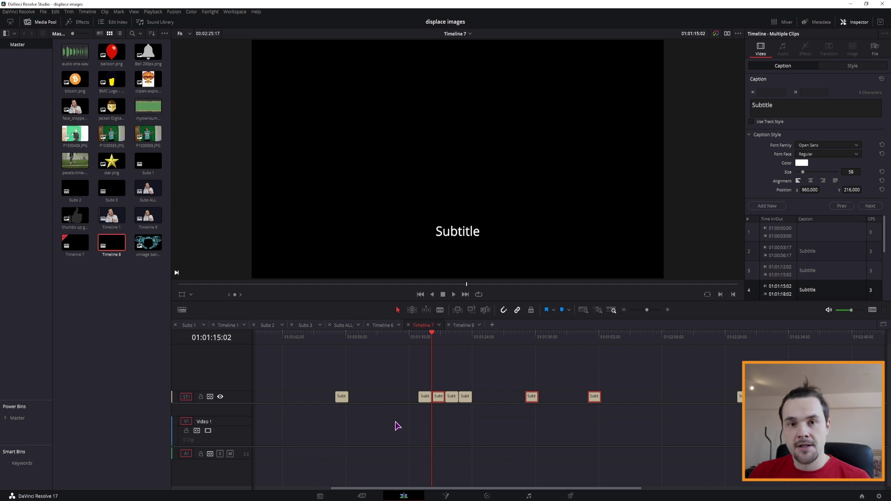
# Set the caption font to Montserrat Alternates SemiBold, size 116, coloured blue-violet
pyautogui.click(829, 146)
pyautogui.scroll(-8, 831, 186)
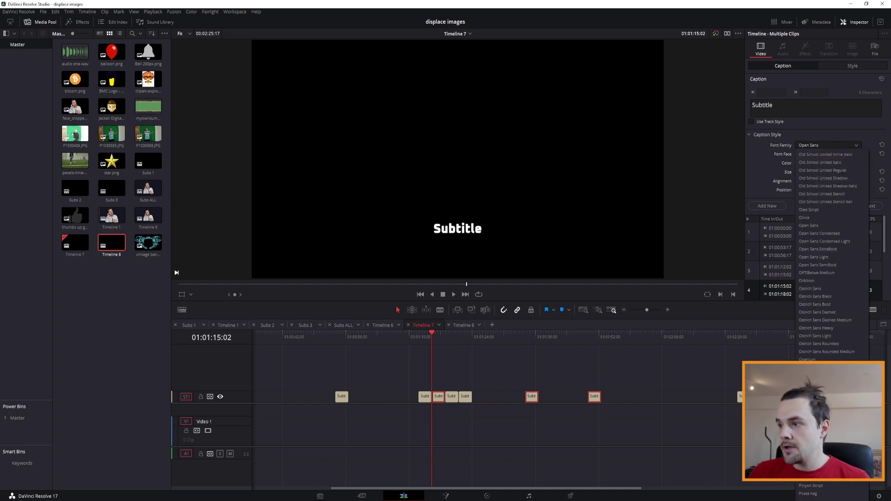
pyautogui.scroll(-9, 818, 288)
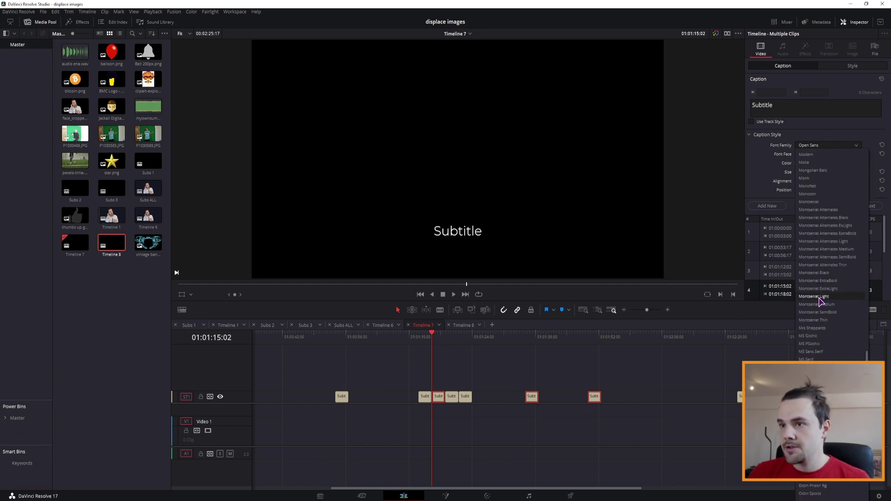
pyautogui.click(817, 298)
pyautogui.moveTo(803, 171); pyautogui.dragTo(809, 172)
pyautogui.click(802, 163)
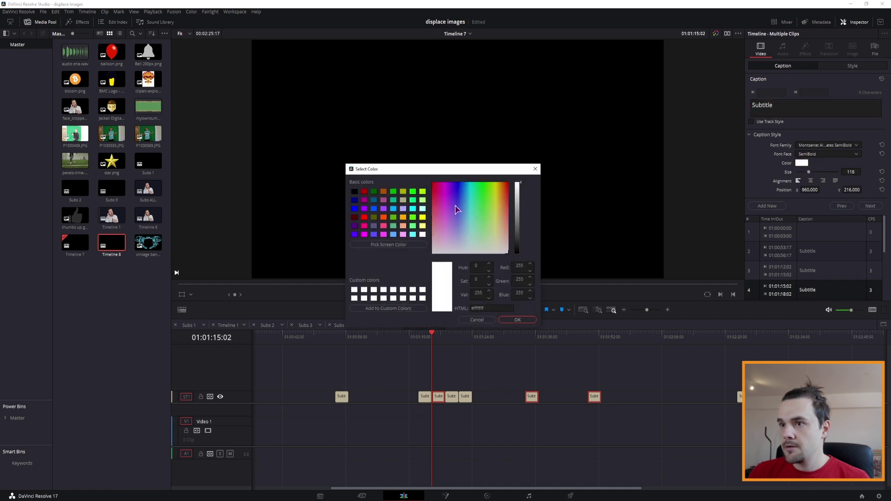
pyautogui.click(457, 191)
pyautogui.click(521, 320)
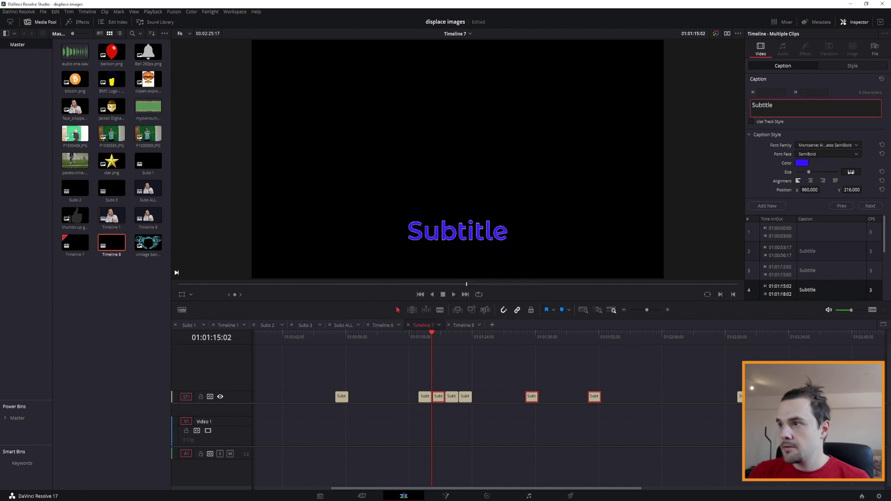
# Move the caption higher and right of centre, then check it in the viewer
pyautogui.click(859, 191)
pyautogui.moveTo(859, 191); pyautogui.dragTo(521, 275)
pyautogui.moveTo(811, 190); pyautogui.dragTo(447, 258)
pyautogui.press('Down')
pyautogui.press('Down')
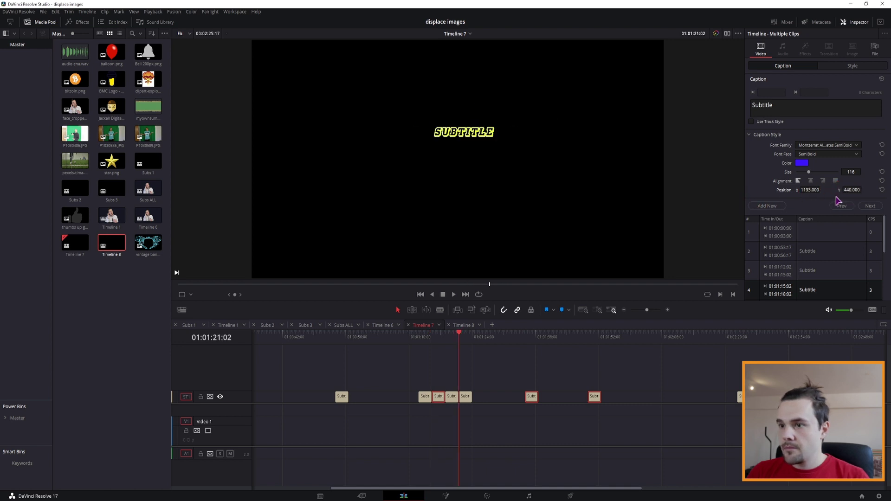
pyautogui.click(441, 339)
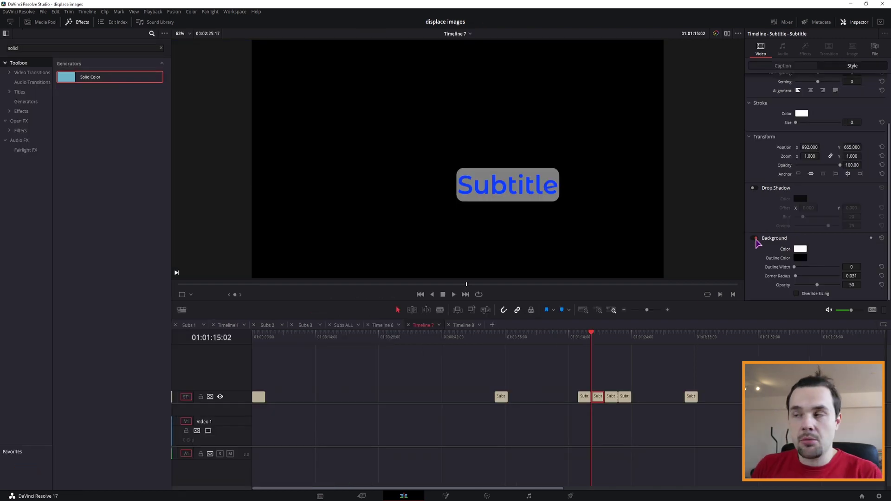
# Turn off the caption's grey background, make its text white again, and switch to Timeline 6
pyautogui.click(755, 238)
pyautogui.click(783, 66)
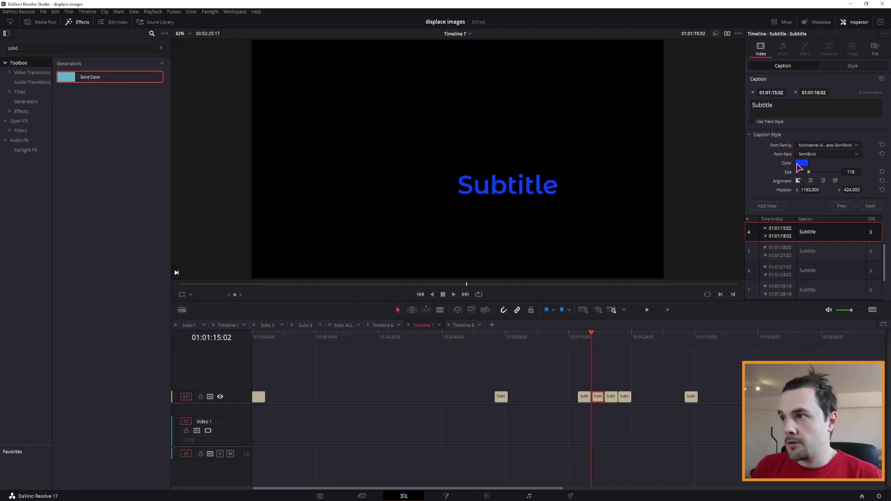
pyautogui.click(802, 164)
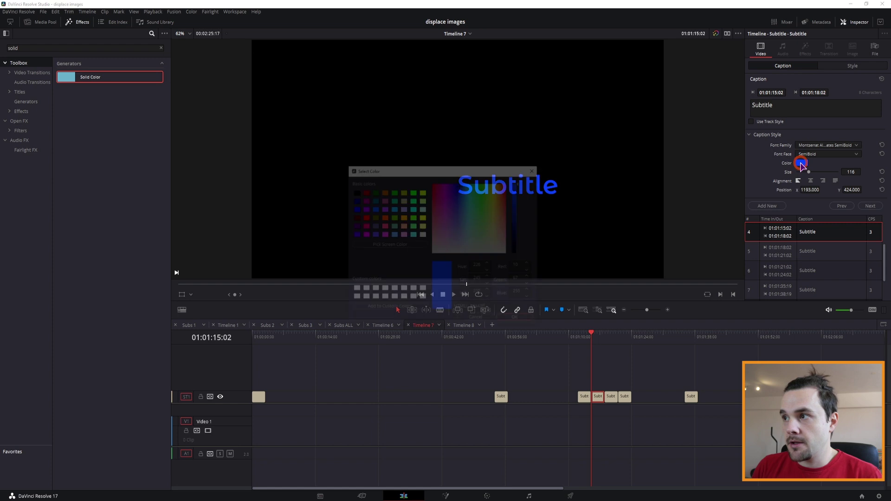
pyautogui.click(354, 291)
pyautogui.click(517, 320)
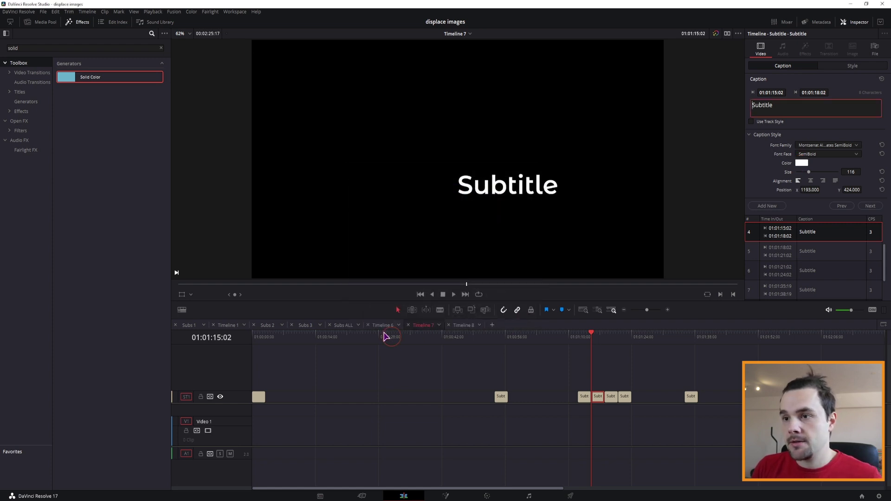
pyautogui.click(379, 325)
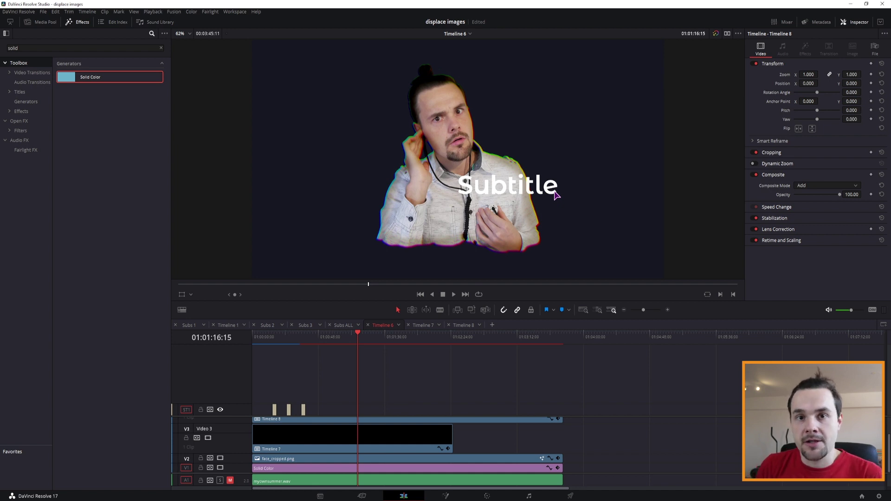
# Rename Timeline 7 to 'Person 1'
pyautogui.click(441, 434)
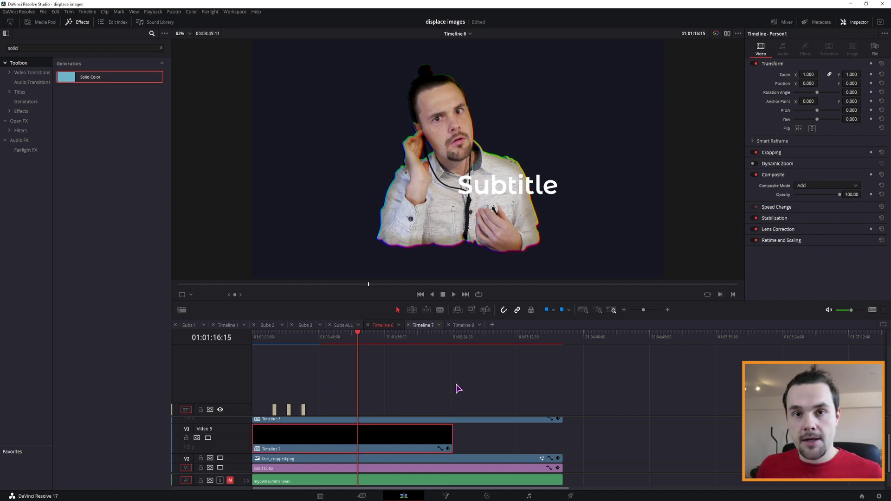
pyautogui.rightClick(424, 326)
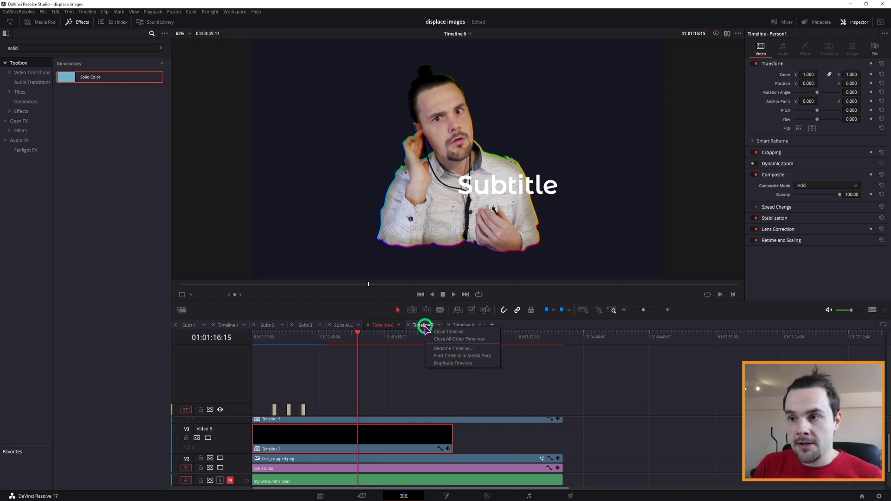
pyautogui.click(452, 348)
pyautogui.write('Person 1')
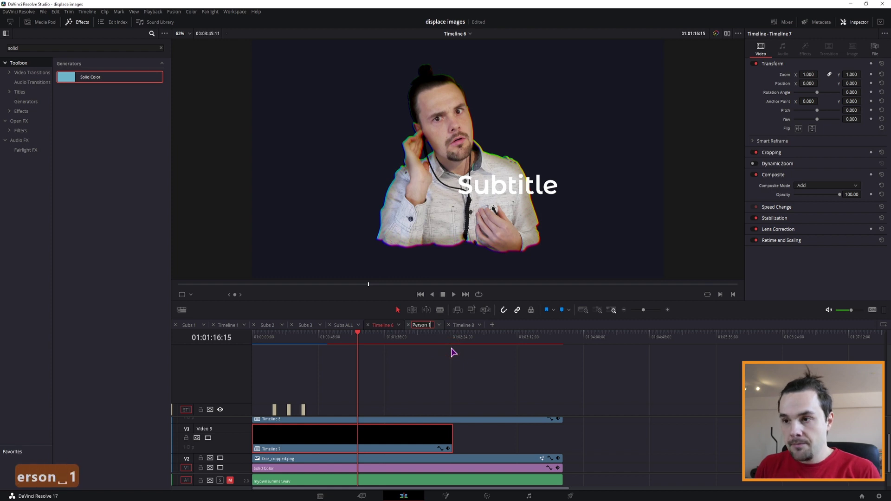
pyautogui.press('Return')
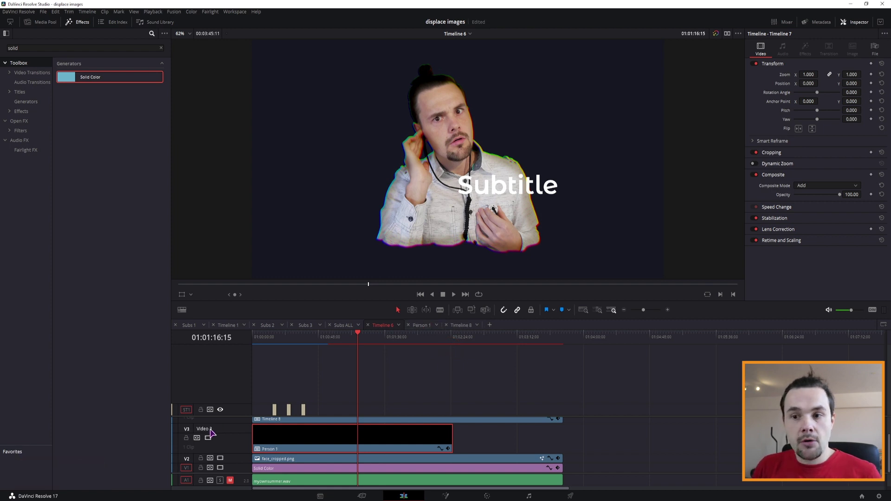
# Rename the V3 track to 'Person 1', tint it beige, and make the V4 track taller
pyautogui.doubleClick(205, 429)
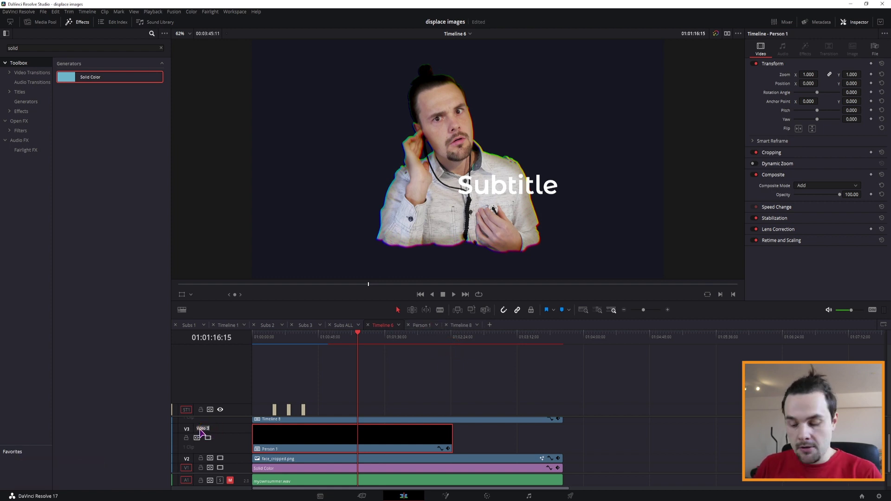
pyautogui.write('Person 1')
pyautogui.press('Return')
pyautogui.click(234, 432)
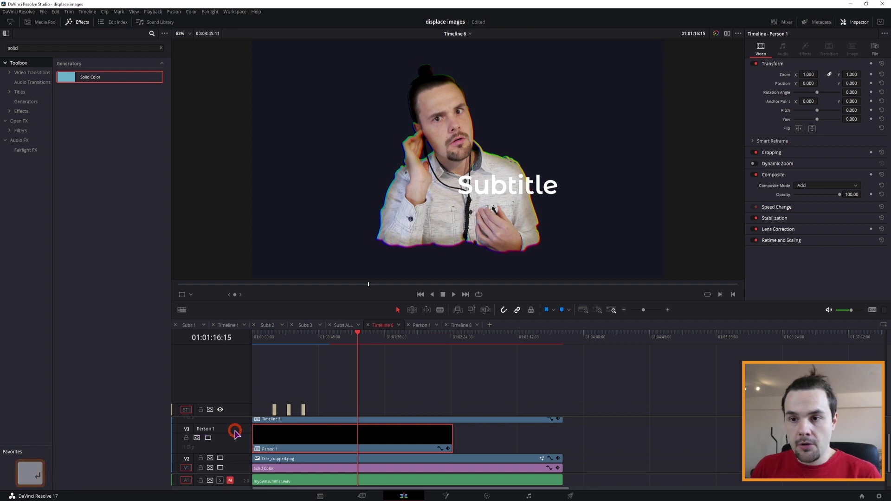
pyautogui.rightClick(235, 438)
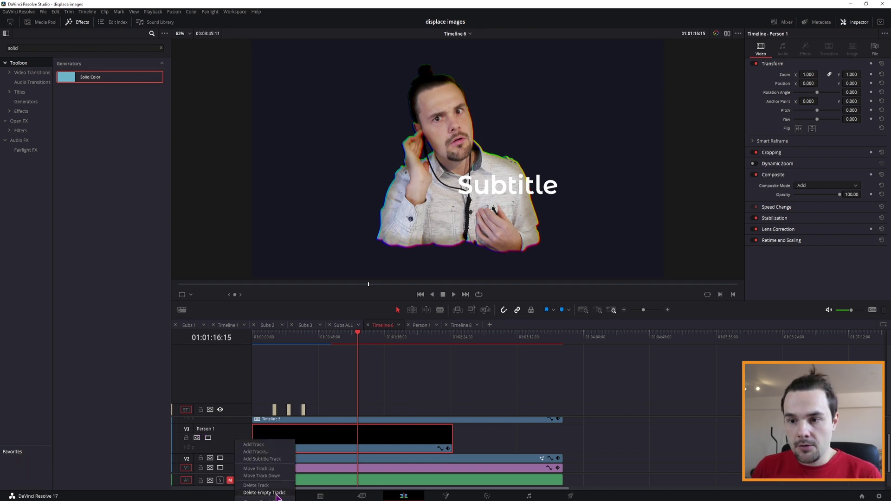
pyautogui.moveTo(270, 500)
pyautogui.click(327, 493)
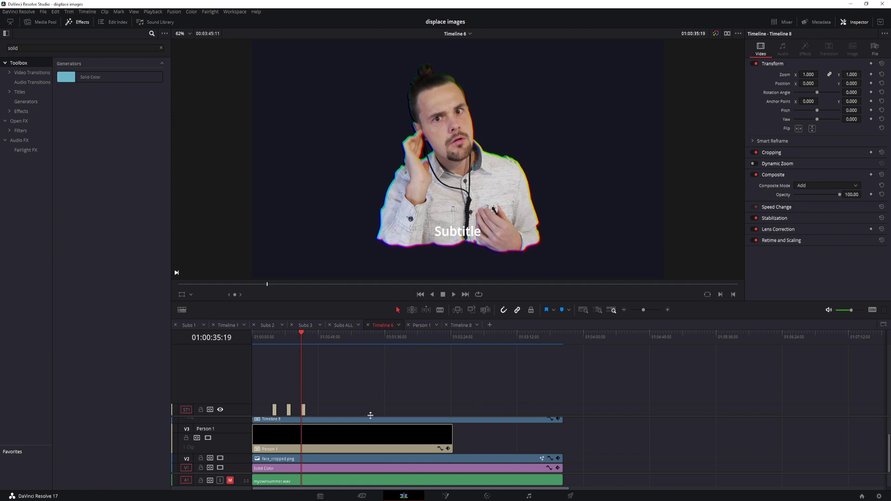
pyautogui.moveTo(371, 415); pyautogui.dragTo(368, 367)
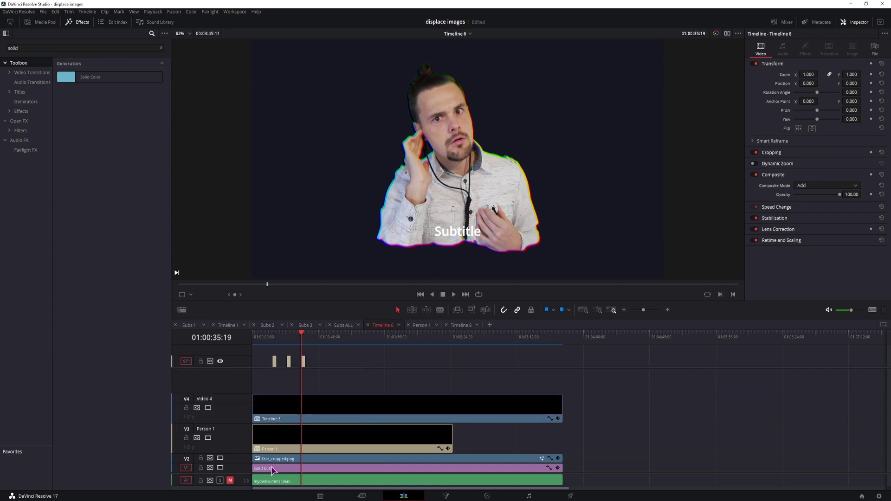
pyautogui.click(569, 497)
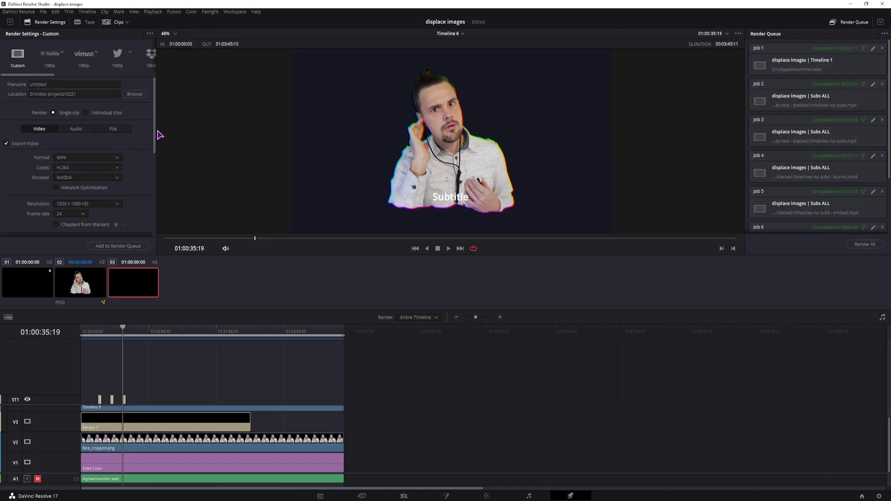
# In Subtitle Settings, enable Export Subtitle and set the format to Burn into video
pyautogui.moveTo(155, 137); pyautogui.dragTo(157, 219)
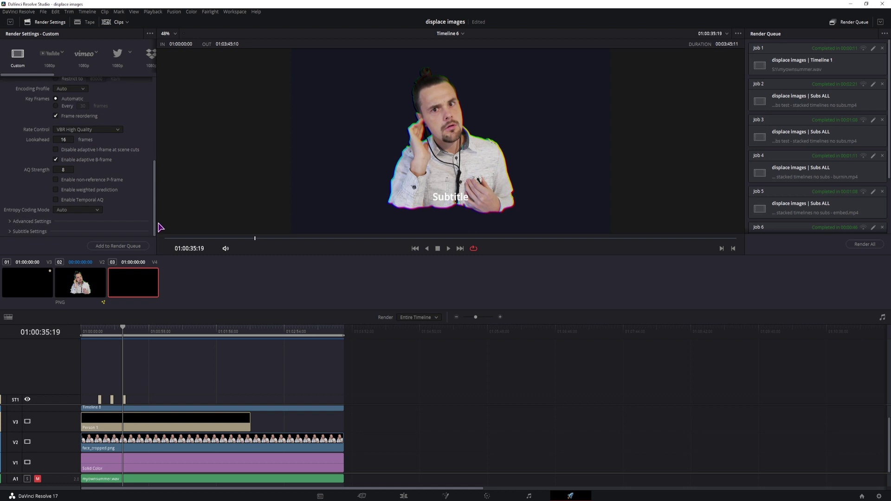
pyautogui.click(35, 232)
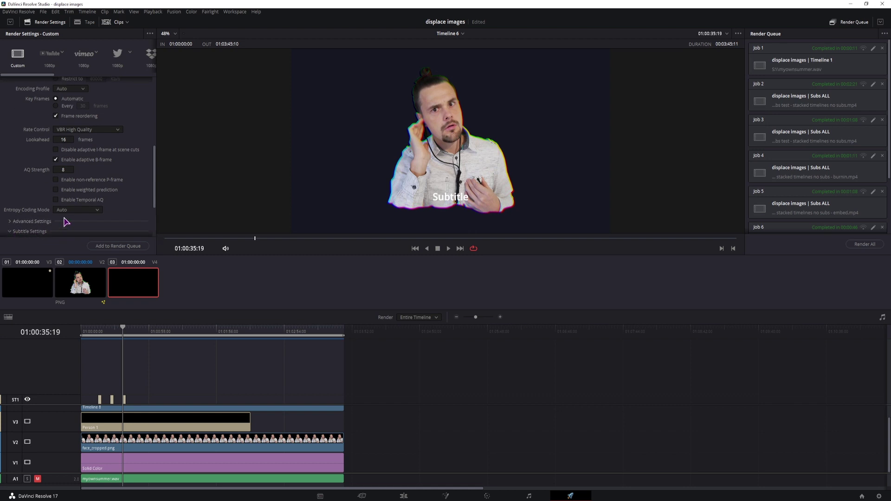
pyautogui.scroll(-3, 66, 222)
pyautogui.scroll(-2, 65, 222)
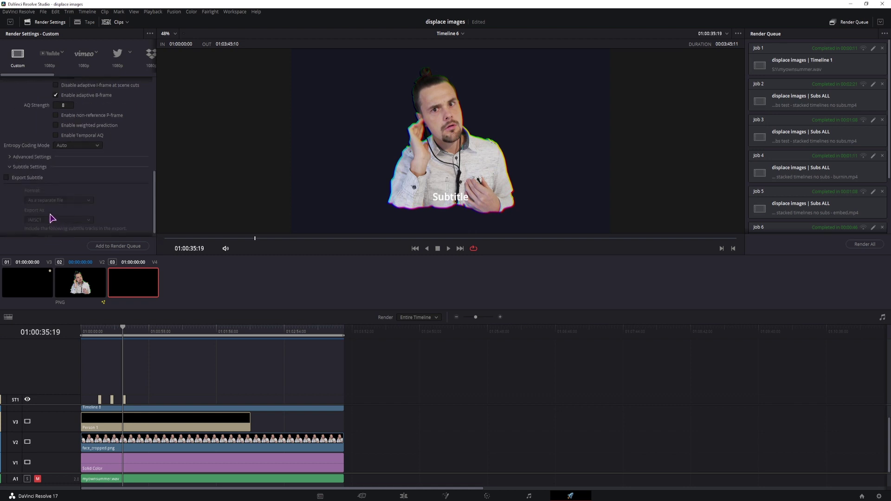
pyautogui.click(6, 172)
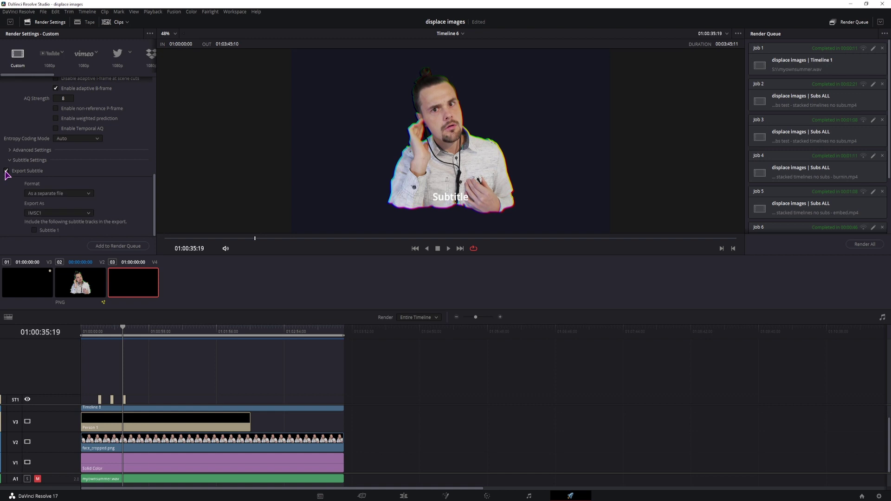
pyautogui.click(55, 197)
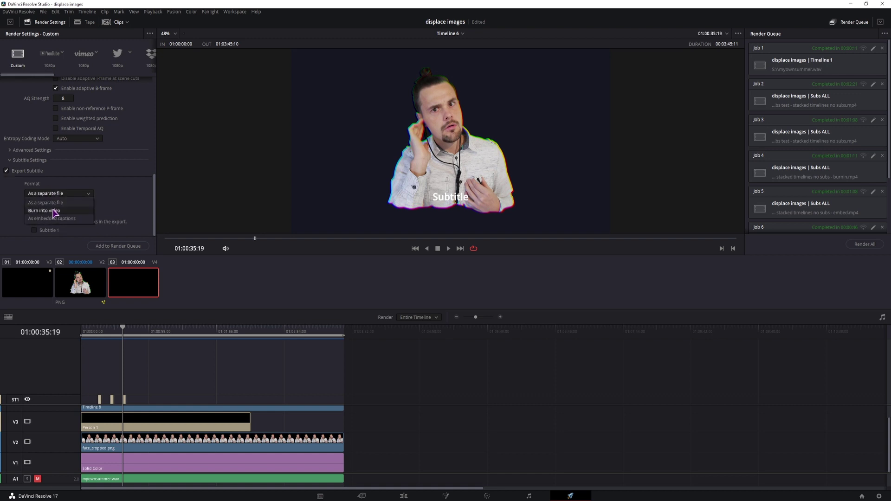
pyautogui.click(55, 210)
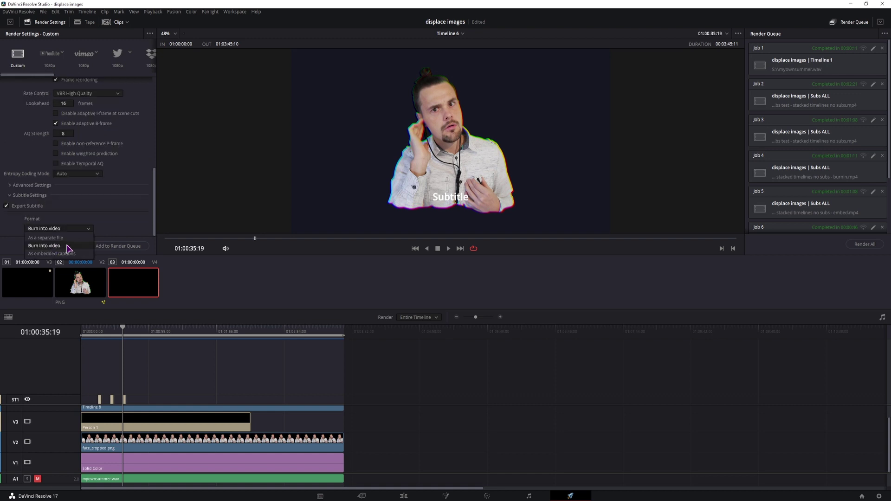
pyautogui.click(99, 394)
# Select the ST1 subtitle clips and confirm Burn into video as the subtitle format
pyautogui.moveTo(88, 390)
pyautogui.mouseDown()
pyautogui.moveTo(99, 404)
pyautogui.moveTo(145, 406)
pyautogui.mouseUp()
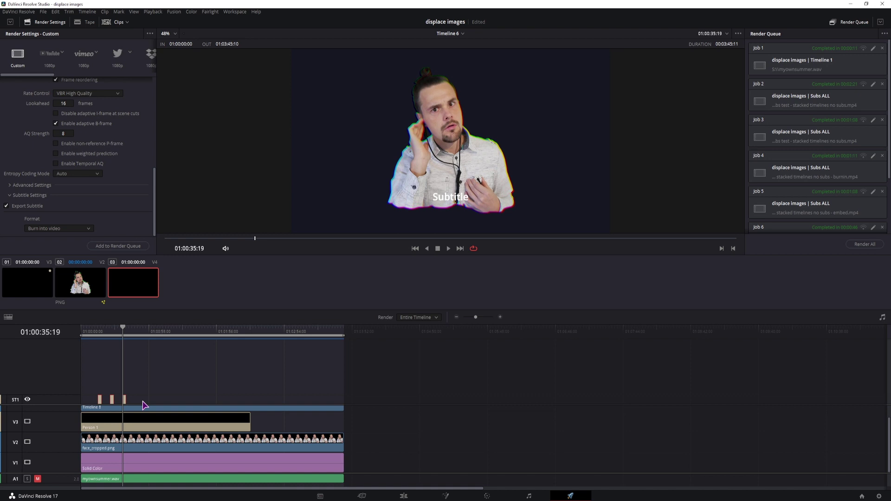
pyautogui.click(65, 229)
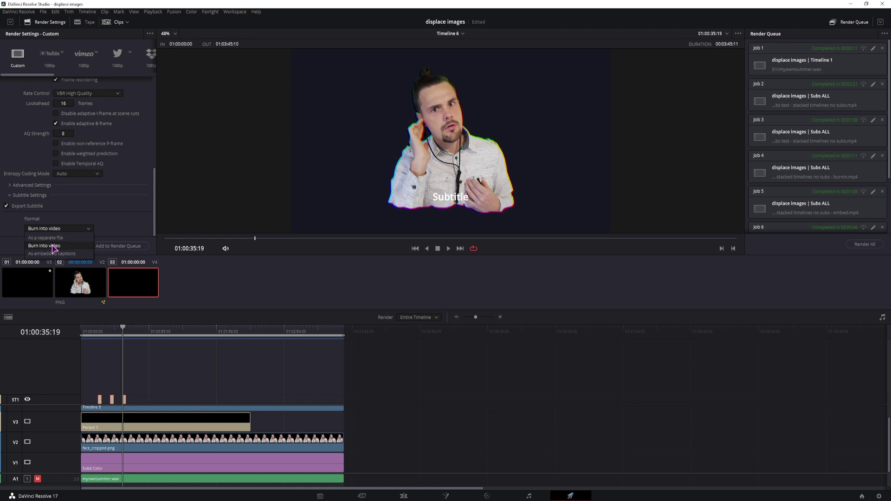
pyautogui.click(54, 247)
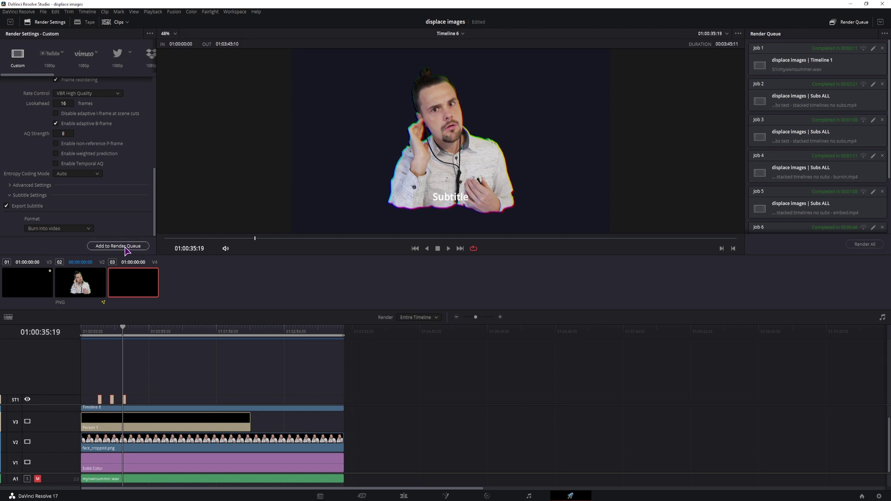